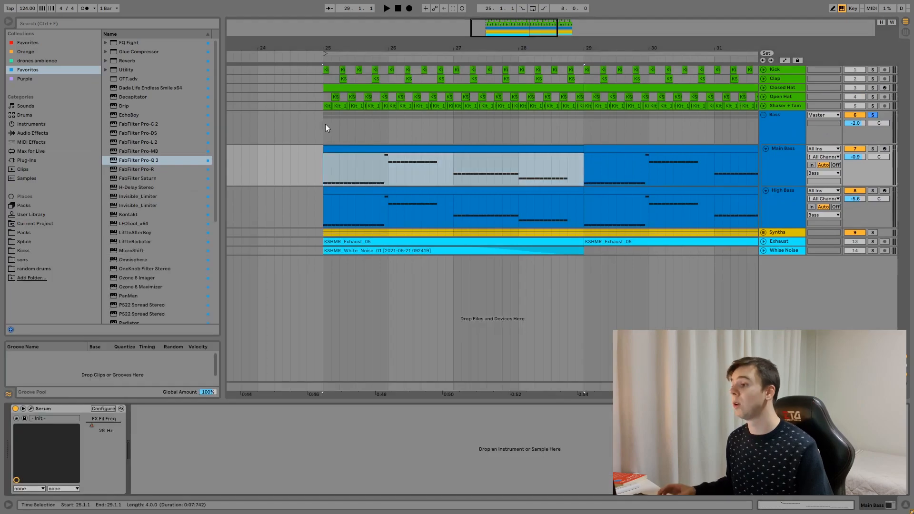
Step: Play the soloed Bass group from bar 25, and solo the Main Bass track and listen to it on its own
key(space)
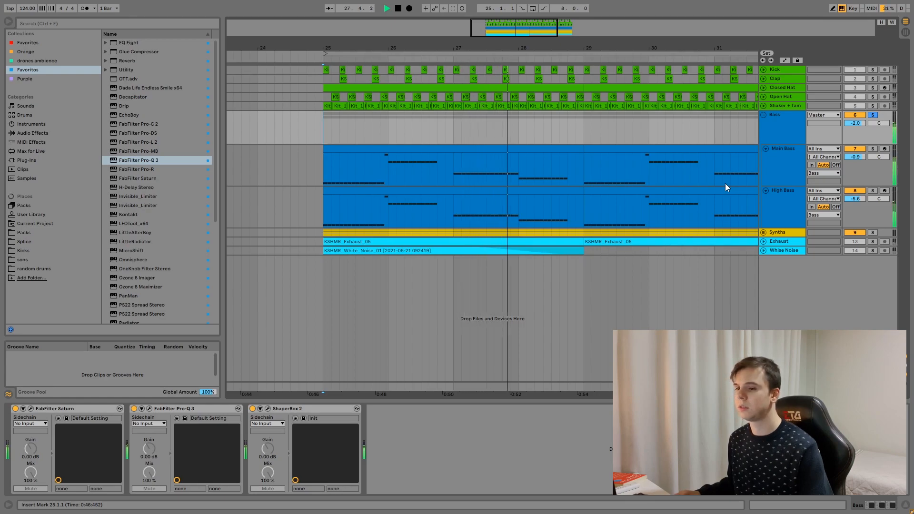
key(space)
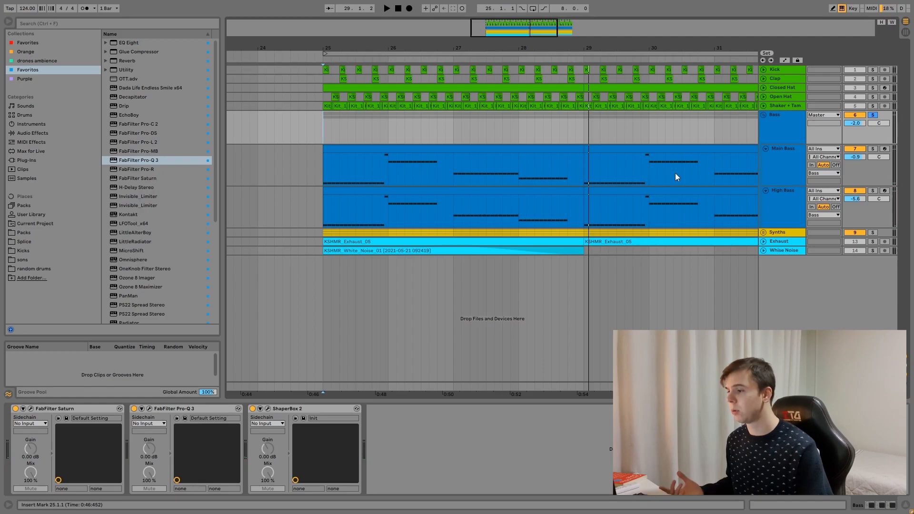
click(790, 181)
click(784, 202)
click(789, 167)
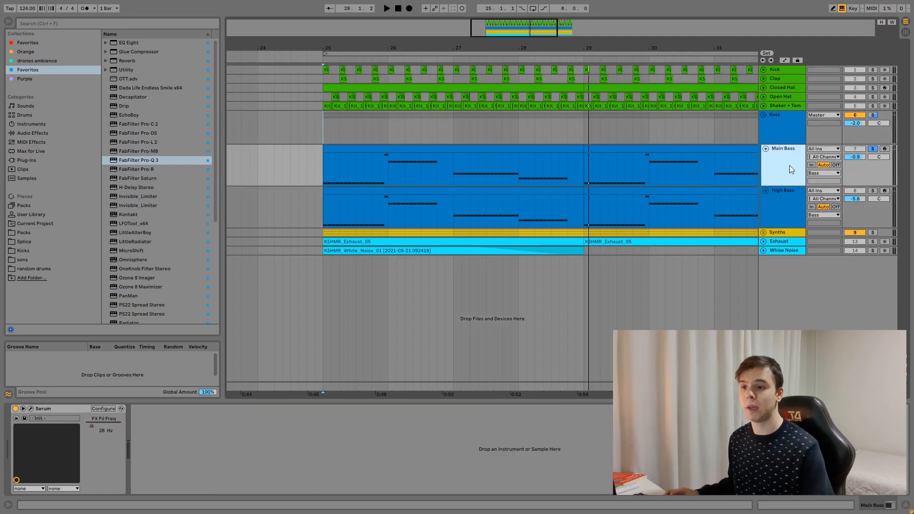
key(space)
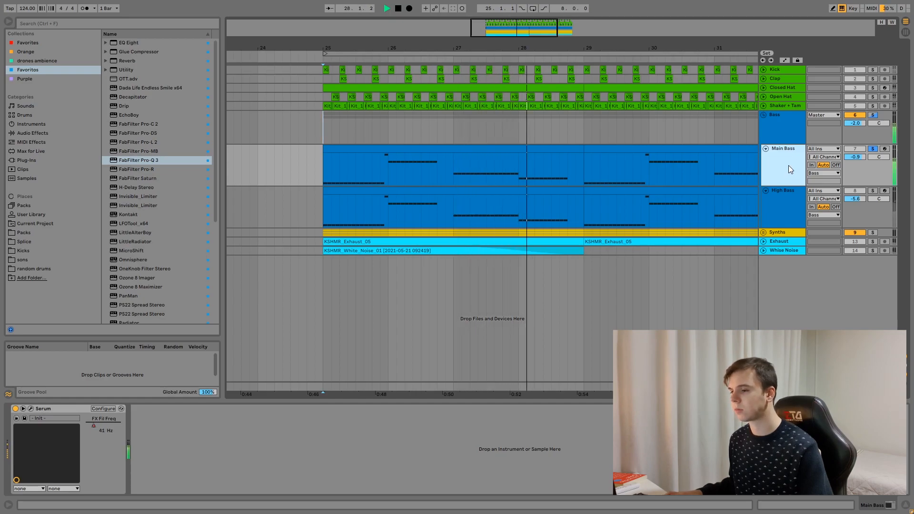
key(space)
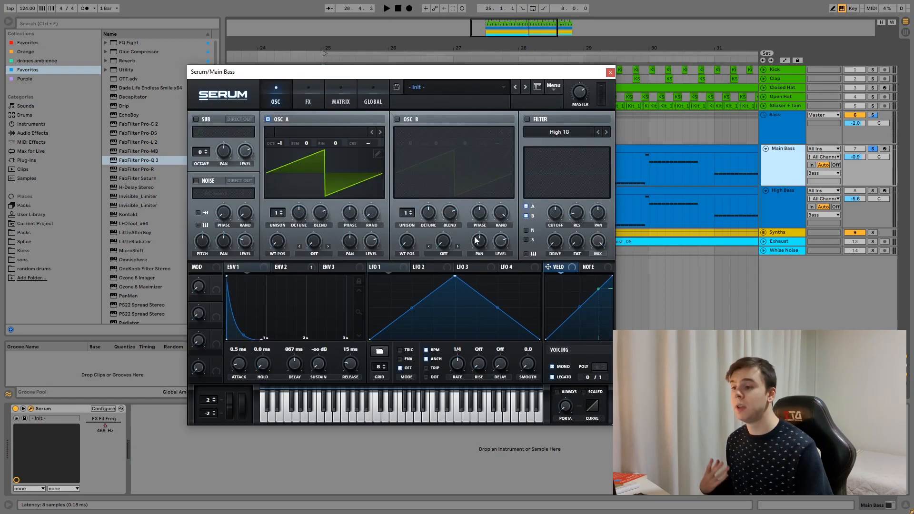
Step: Review oscillator A's phase and random phase controls and envelope 2 in the Main Bass Serum instance
drag(498, 77, 481, 75)
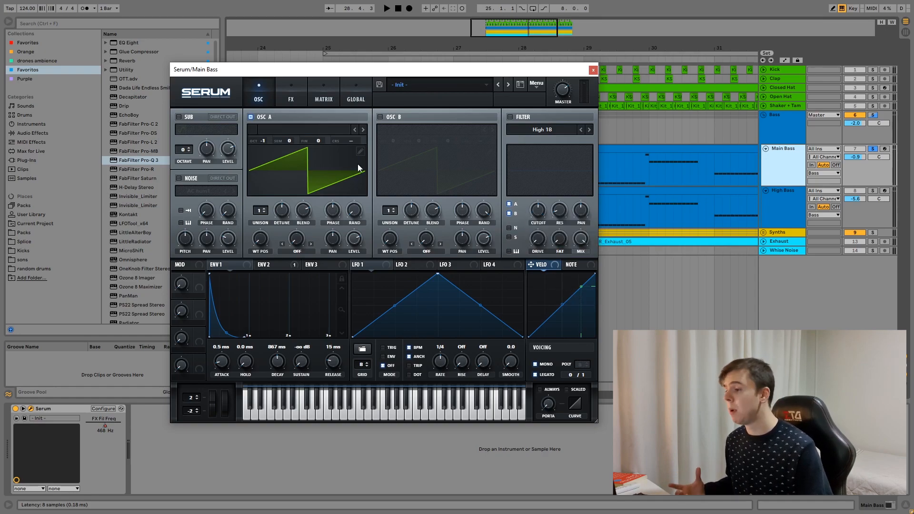
drag(339, 73, 335, 76)
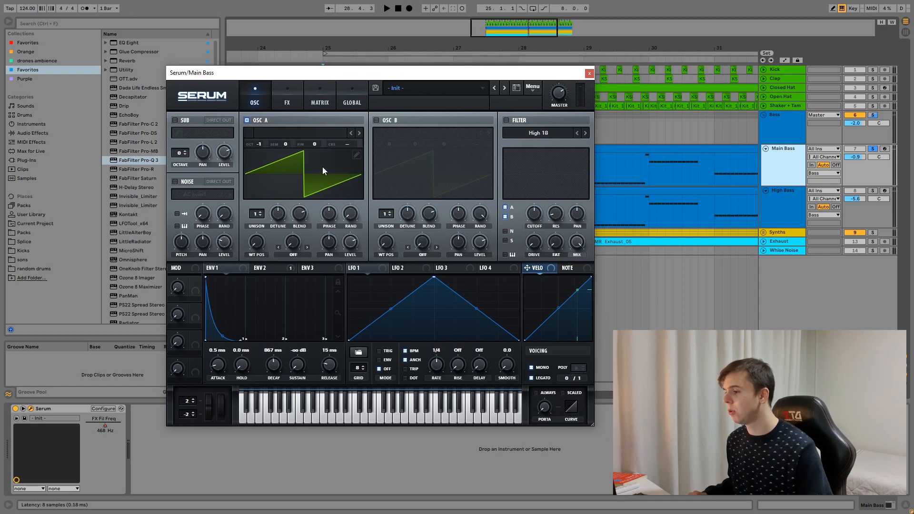
mouse_move(350, 216)
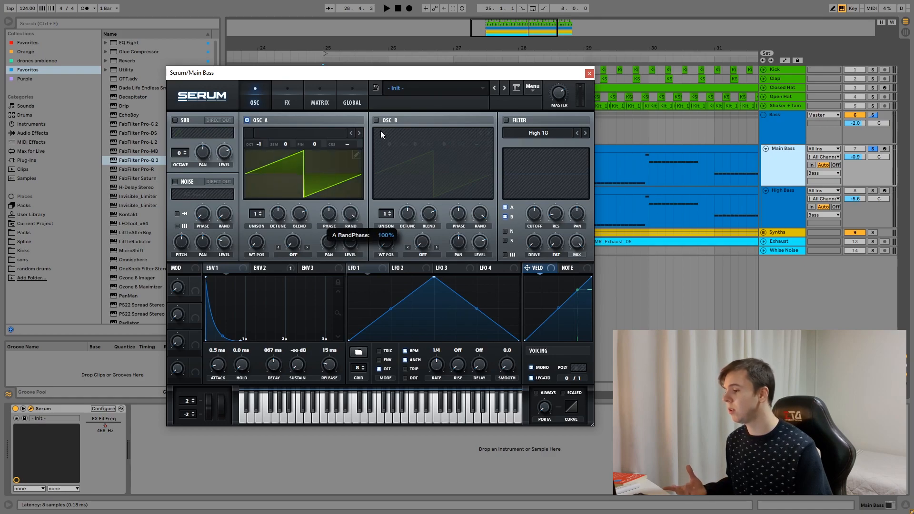
mouse_move(353, 203)
mouse_down()
mouse_move(353, 218)
mouse_move(339, 211)
mouse_move(329, 223)
mouse_move(376, 378)
mouse_up()
mouse_move(335, 217)
mouse_down()
mouse_move(336, 209)
mouse_move(335, 227)
mouse_move(335, 220)
mouse_up()
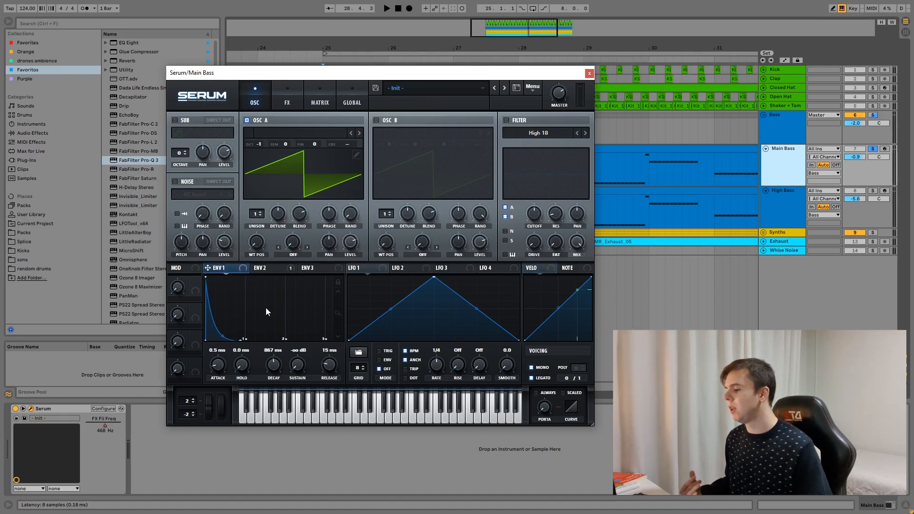
click(274, 270)
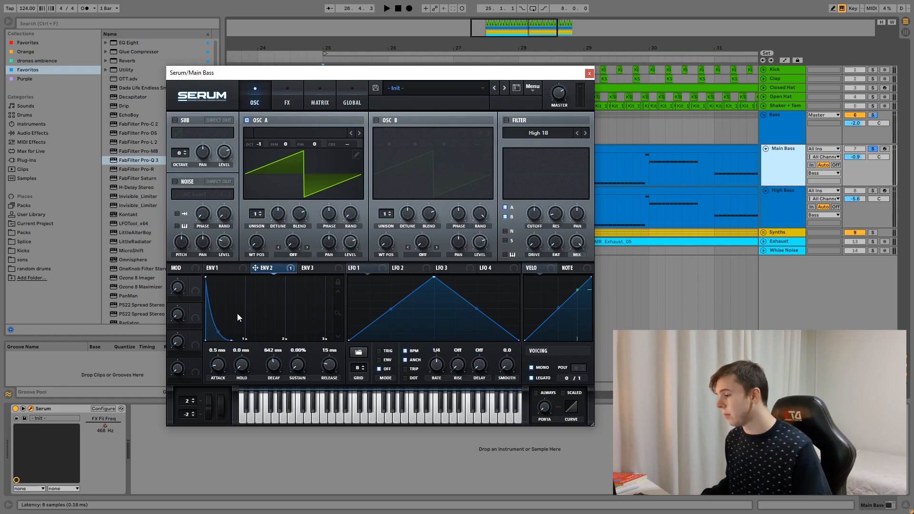
Step: Open Serum's effects and compare the playing Main Bass with the MG Low 18 filter bypassed and re-enabled
click(286, 102)
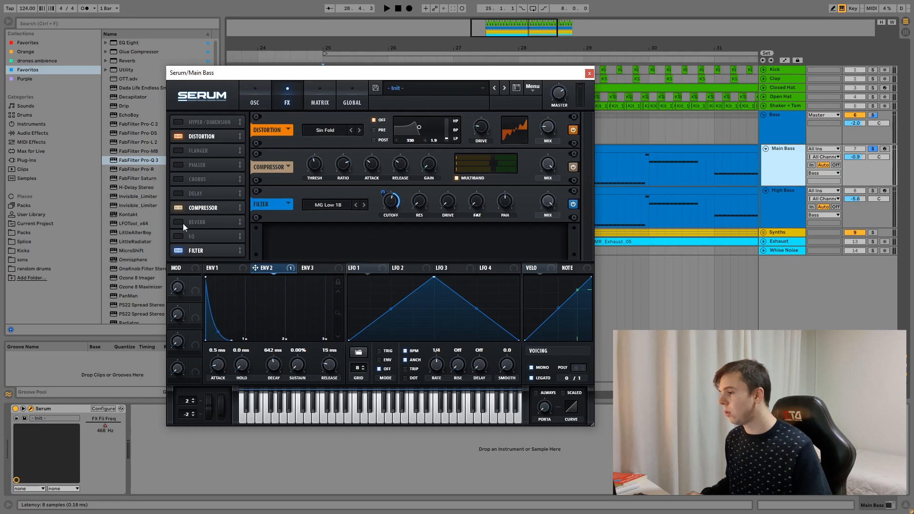
key(space)
click(572, 206)
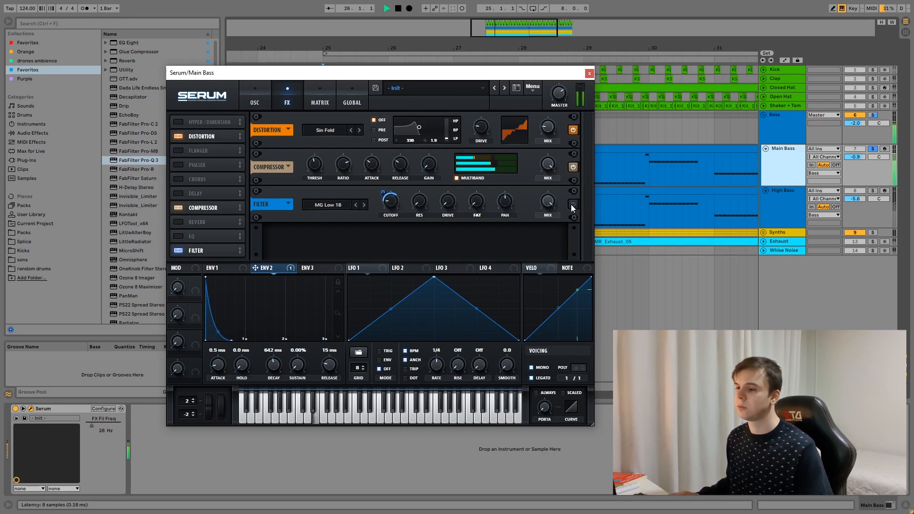
click(573, 204)
key(space)
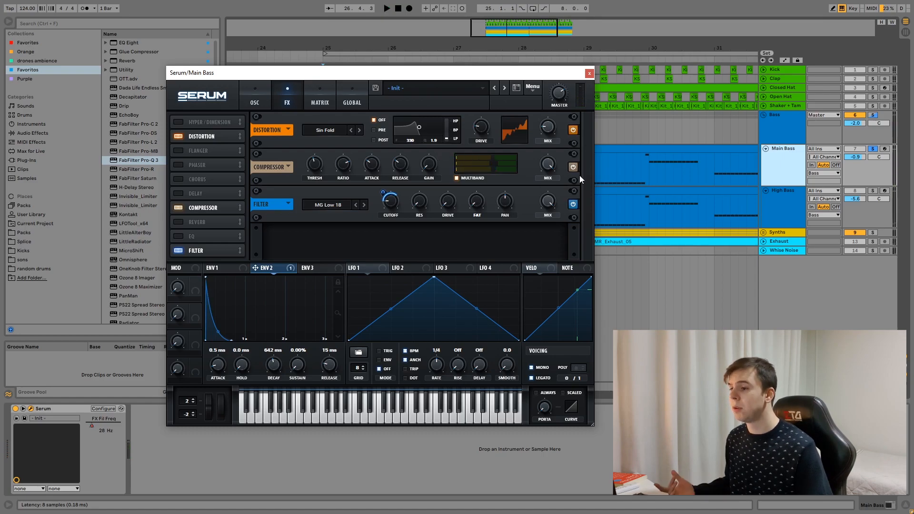
Step: Compare the Main Bass during playback with the Sin Fold distortion and the multiband compressor bypassed and re-enabled
click(327, 130)
click(327, 131)
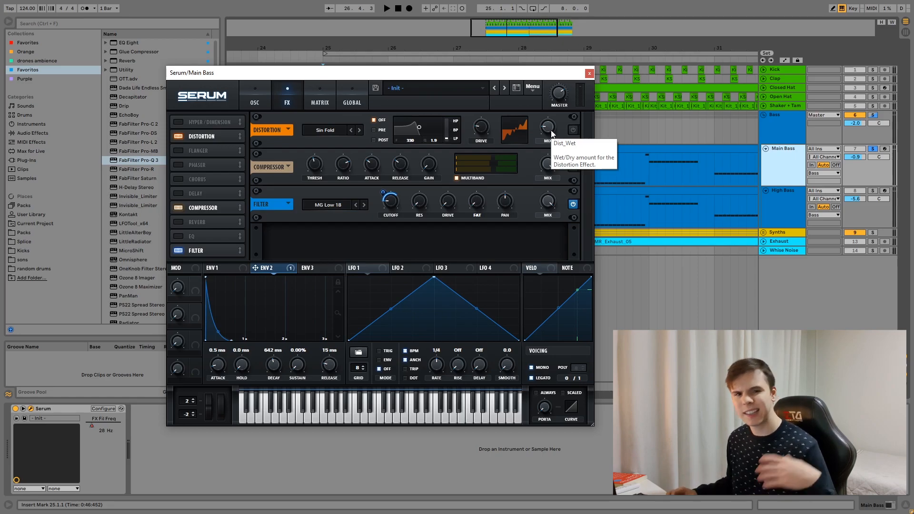
key(space)
click(573, 131)
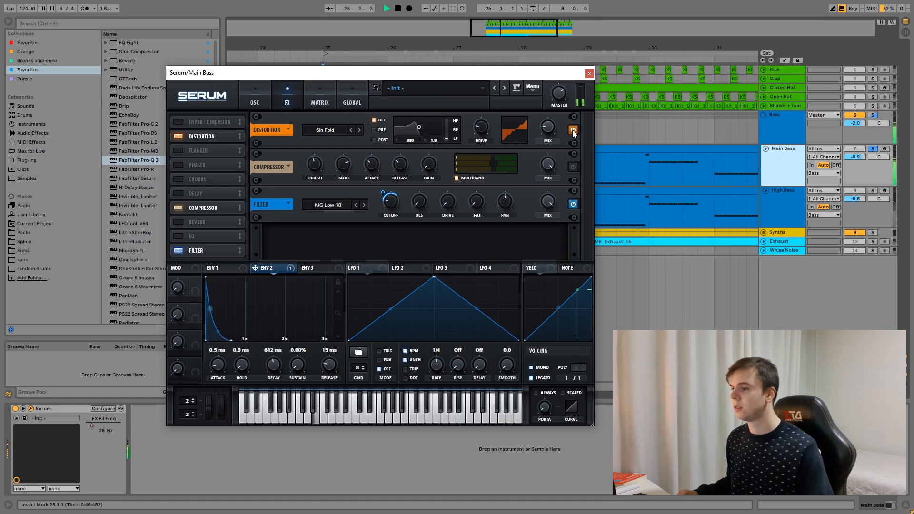
key(space)
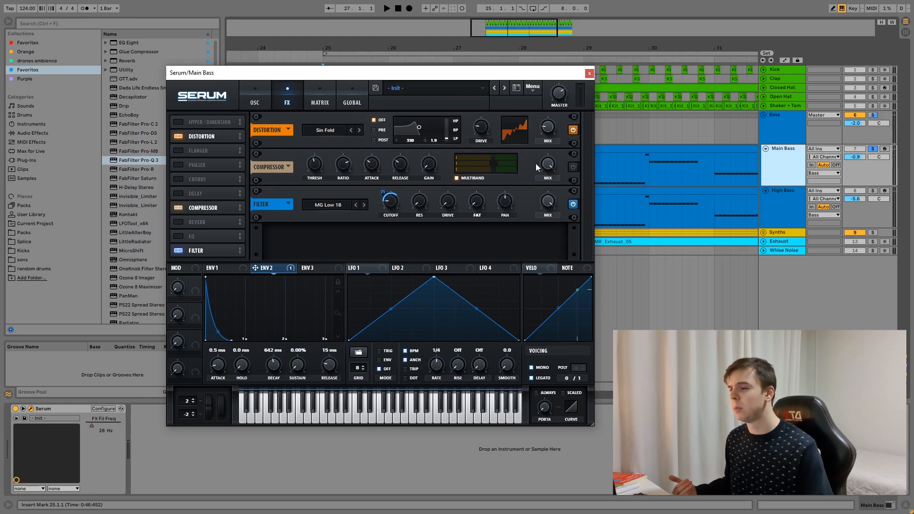
key(space)
click(573, 167)
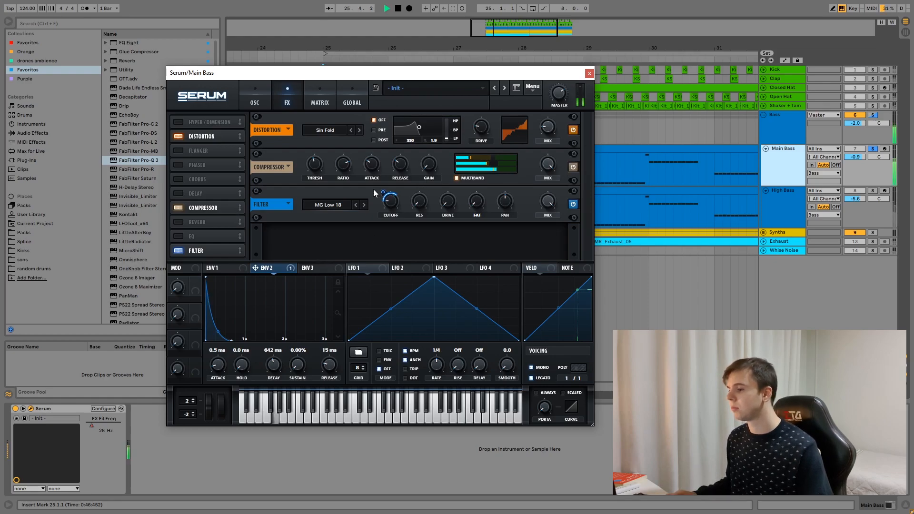
Step: Move Serum clear of the arrangement, stop playback and show the track automation, including the Main Bass FX Fil Freq curve
drag(514, 73, 636, 250)
key(space)
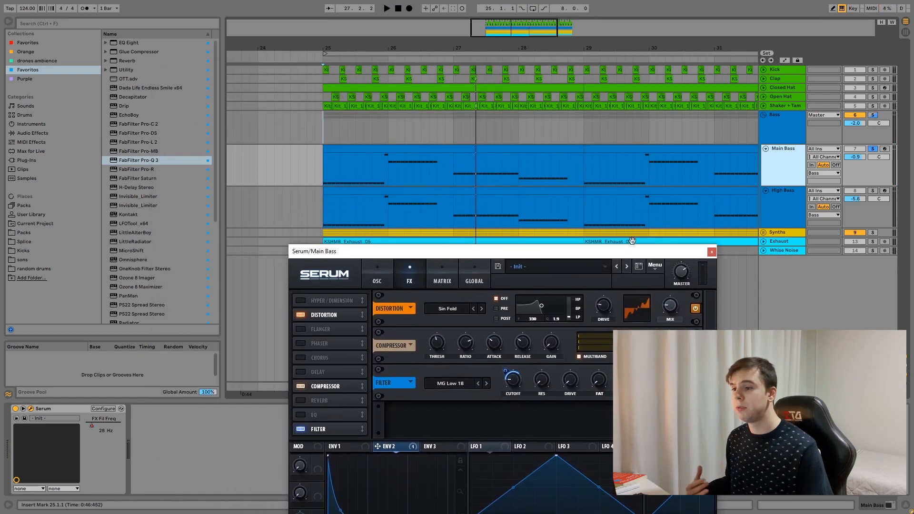
click(784, 60)
click(783, 165)
click(781, 179)
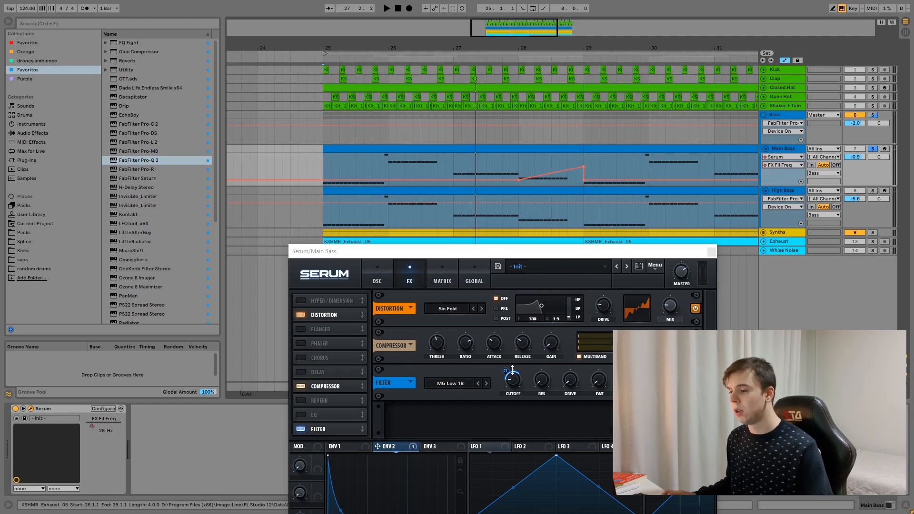
drag(585, 259, 499, 217)
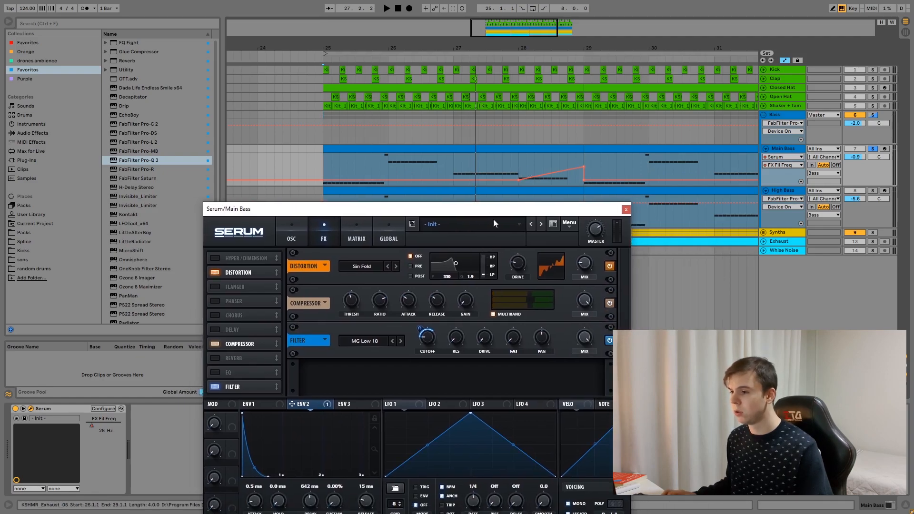
Step: Play the Main Bass from bar 28 to hear the rising filter frequency automation
click(515, 149)
click(519, 160)
key(space)
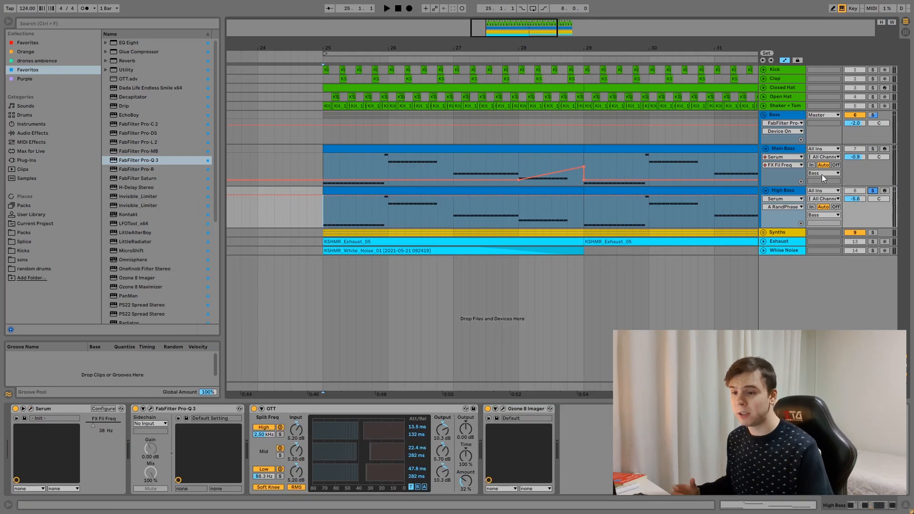
Step: Select the High Bass track and play it soloed from bar 25
click(790, 189)
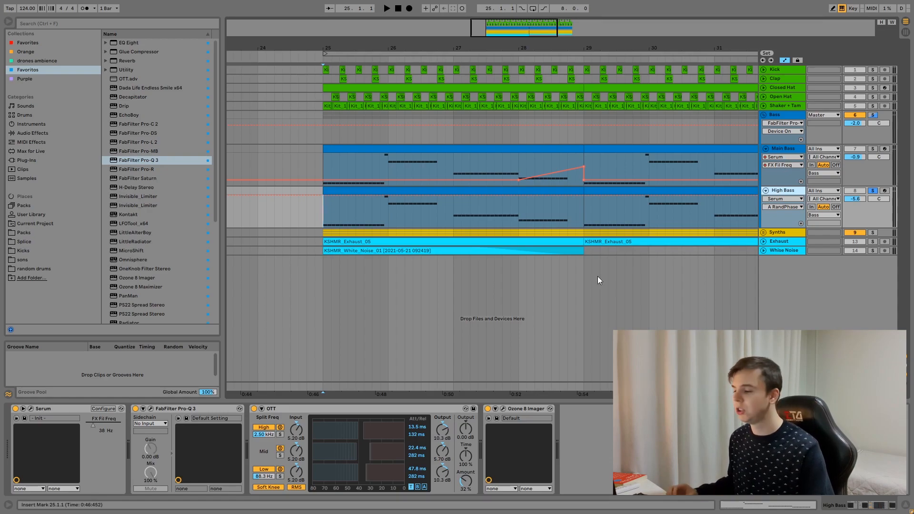
key(space)
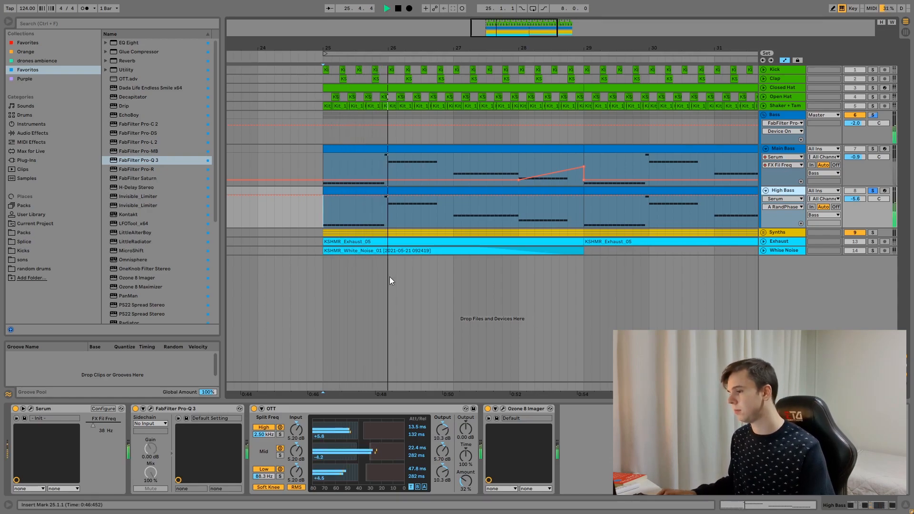
key(space)
Step: Open Serum on the High Bass and review oscillator A's unison detune and random phase and envelopes 1 and 2
click(30, 409)
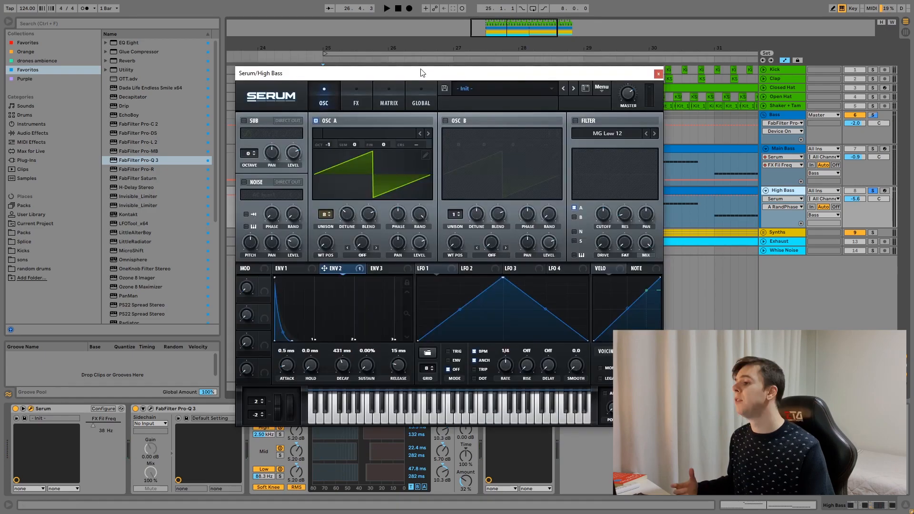
drag(425, 72, 397, 52)
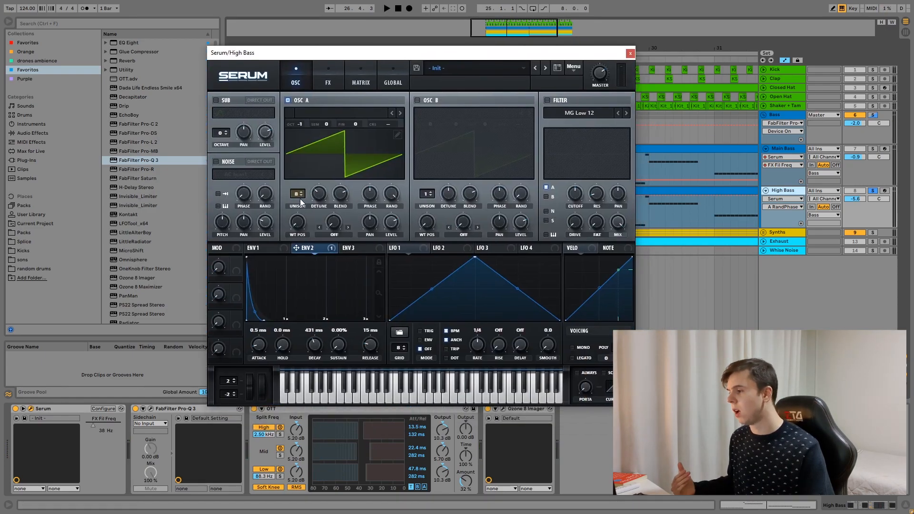
click(319, 192)
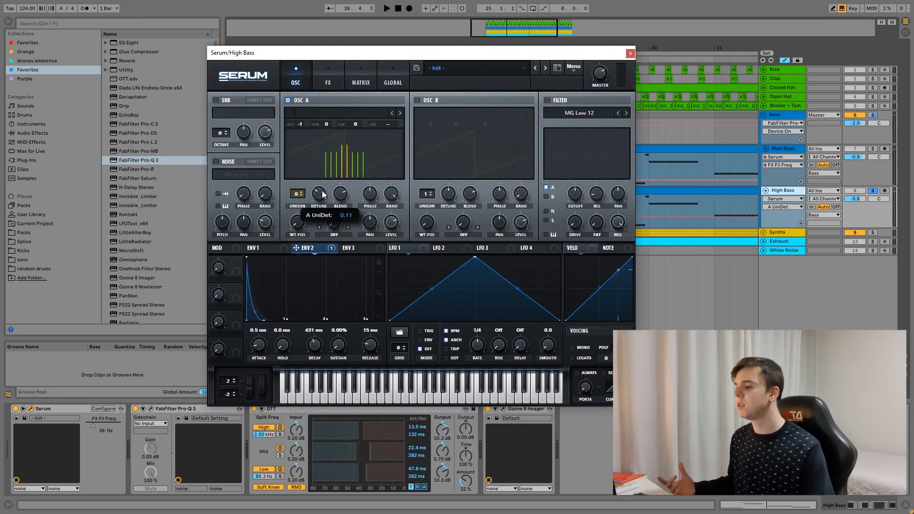
click(396, 188)
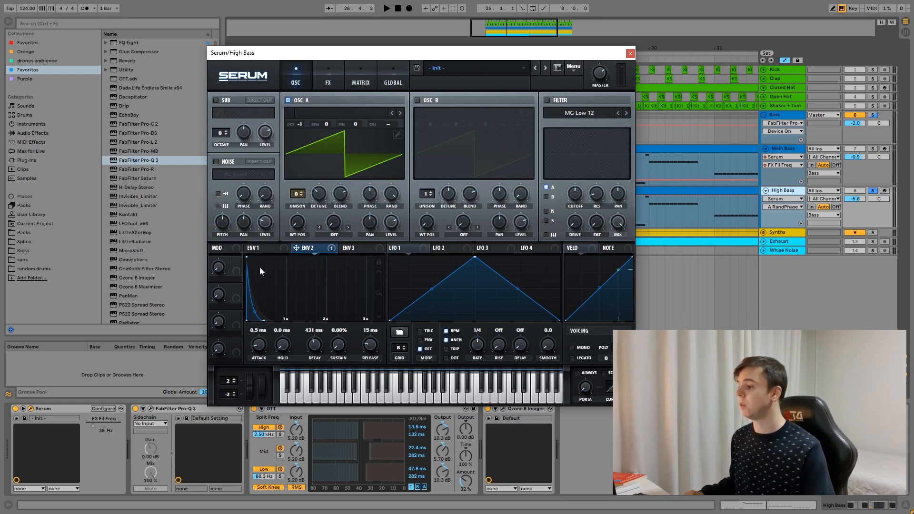
click(268, 248)
click(305, 248)
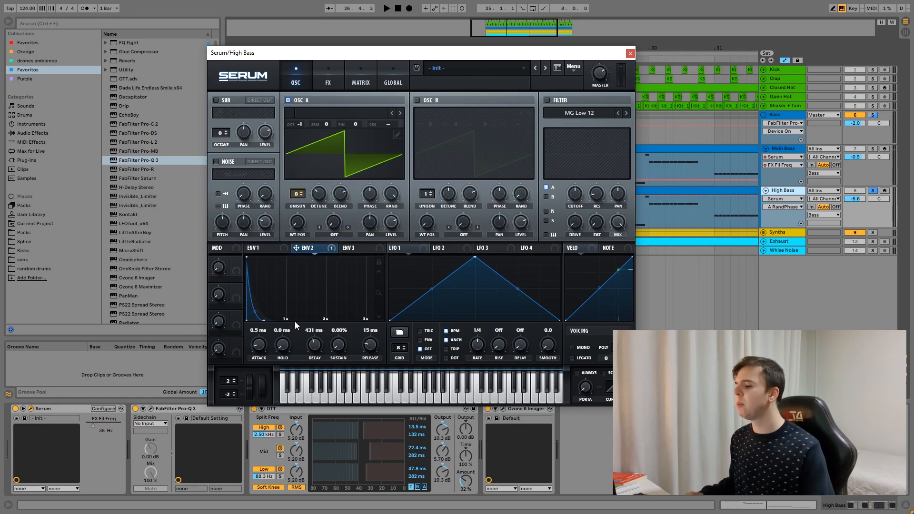
Step: Compare the playing High Bass with Serum's MG Low 18 effects filter bypassed and re-enabled, and close the synth window
click(322, 71)
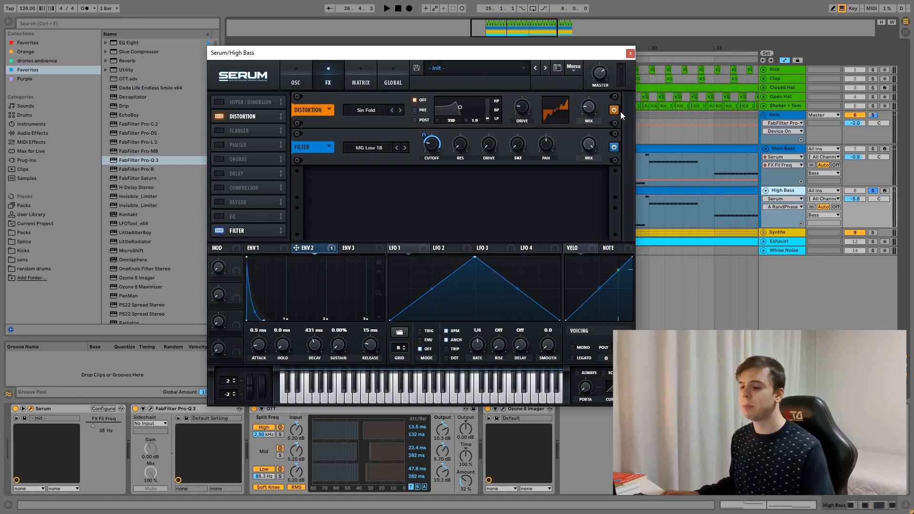
key(space)
click(613, 147)
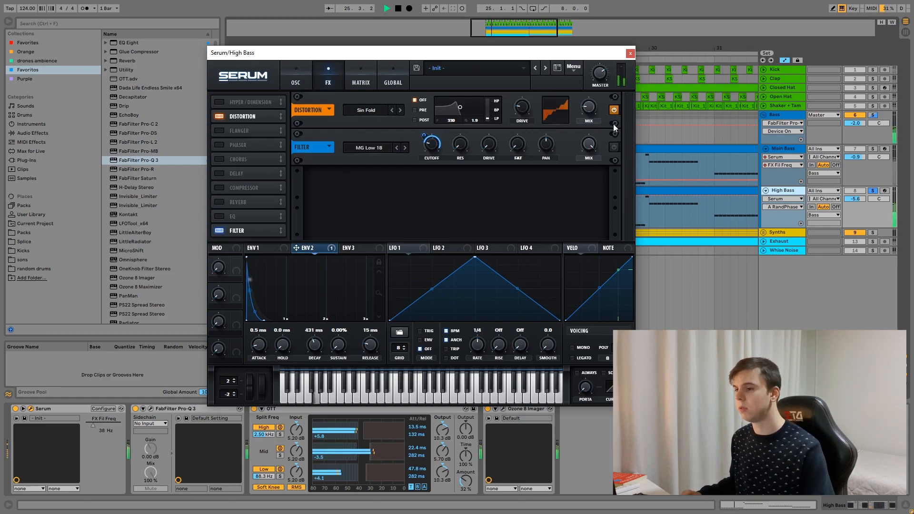
click(613, 147)
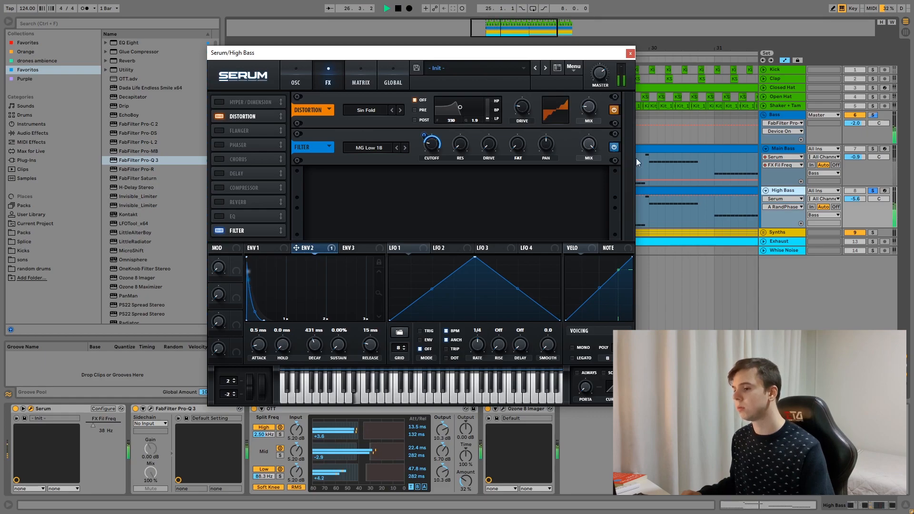
key(space)
click(630, 53)
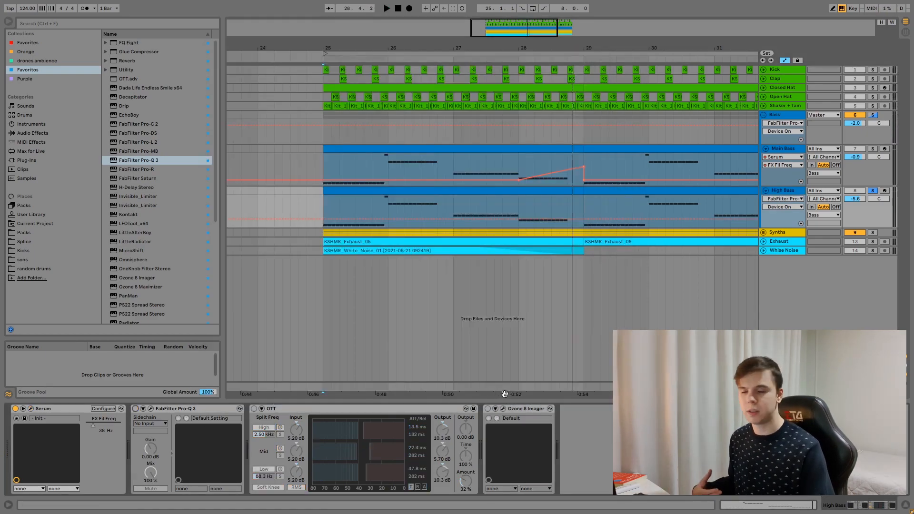
Step: Enable FabFilter Pro-Q 3 on the High Bass, review its low and high cuts, and compare the playing sound with it bypassed
click(135, 408)
click(150, 409)
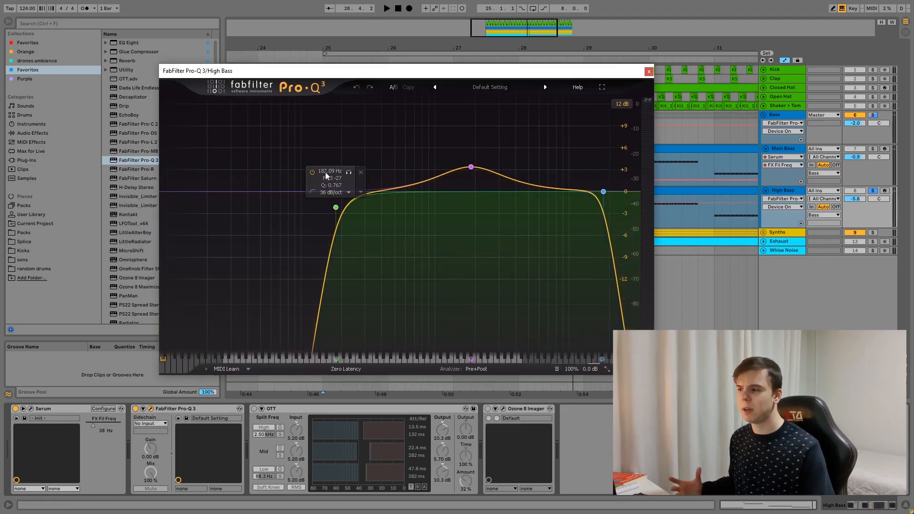
click(621, 203)
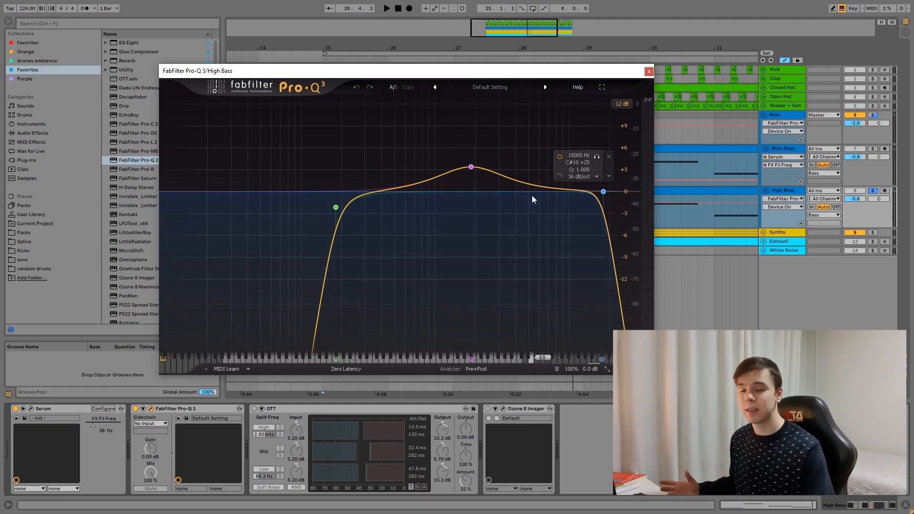
key(space)
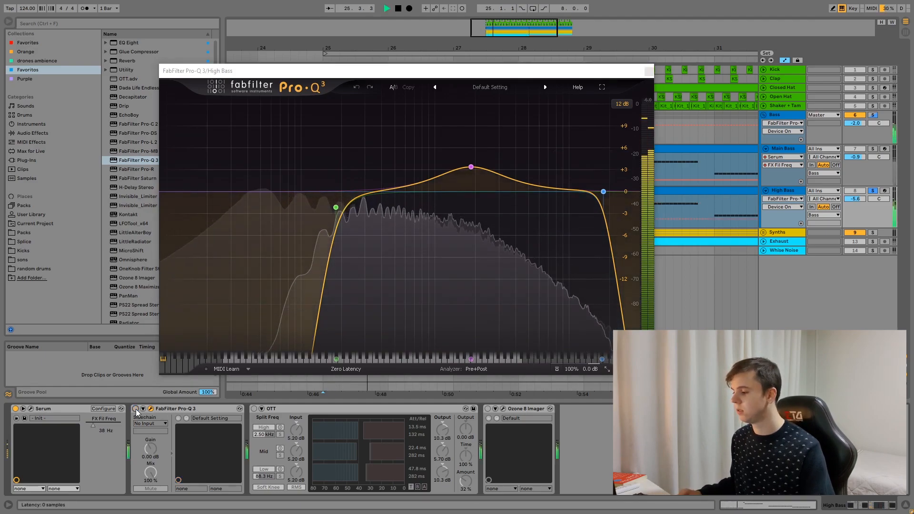
click(136, 410)
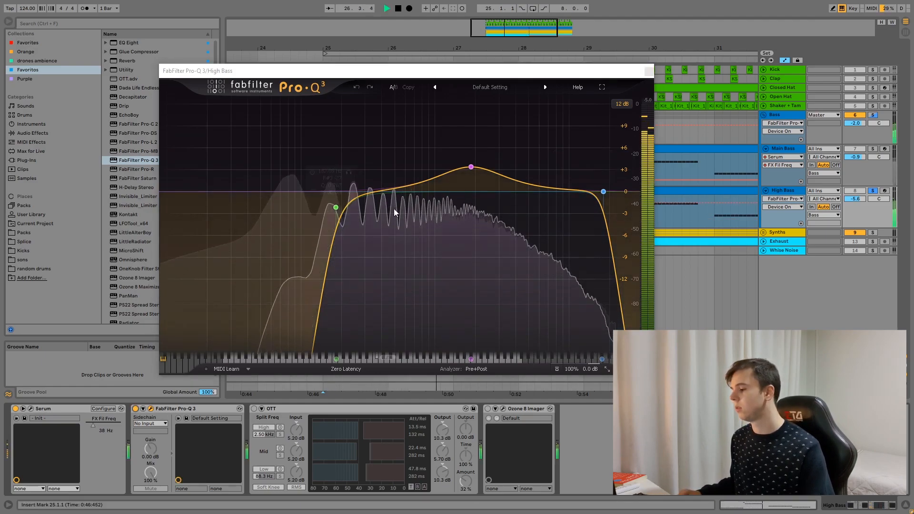
key(space)
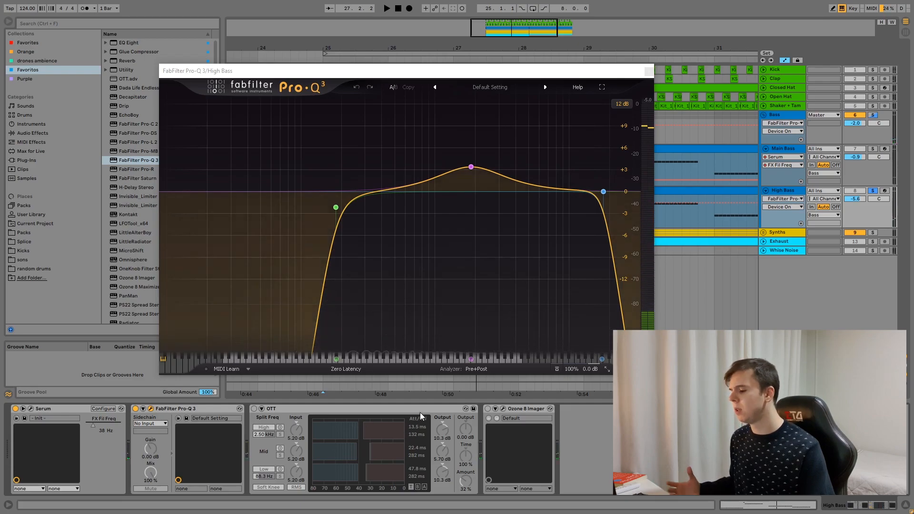
Step: Enable OTT on the High Bass and play the track from bar 25
click(420, 411)
click(254, 408)
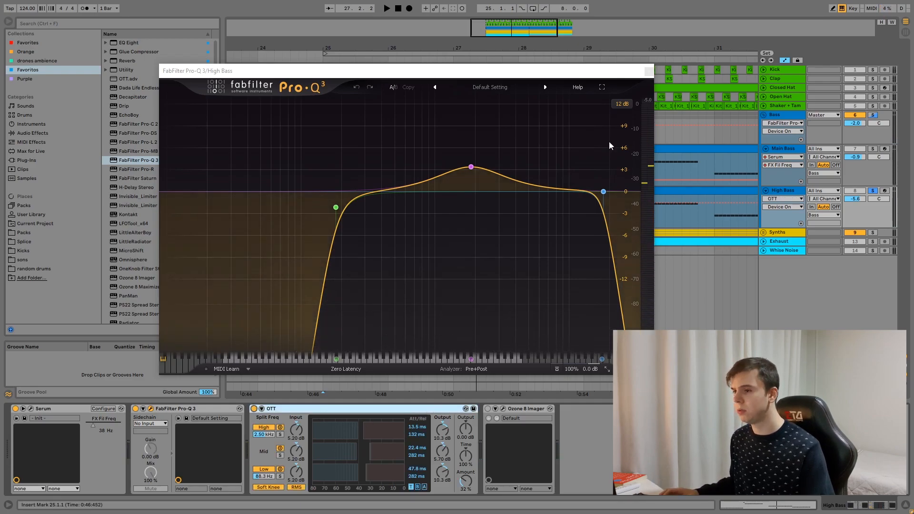
key(ctrl+alt+p)
key(space)
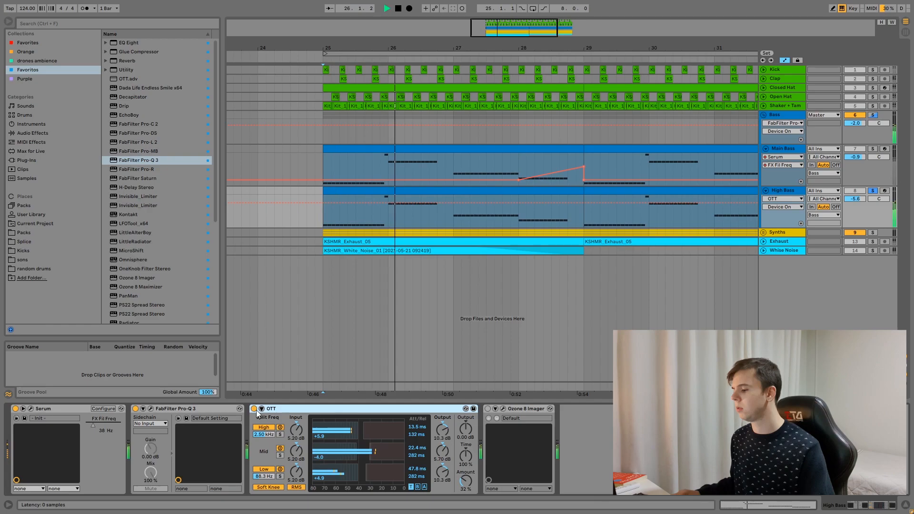
key(space)
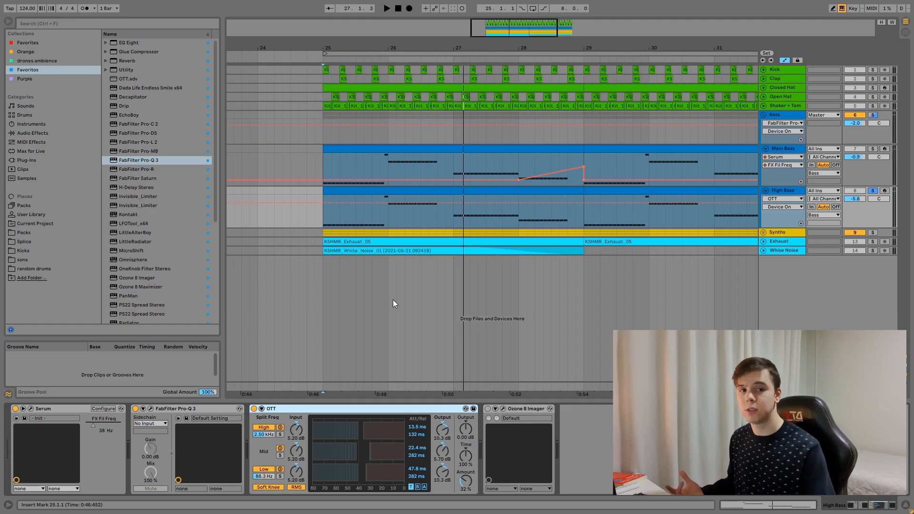
Step: Enable Ozone 8 Imager on the High Bass, review its four stereo width bands during playback, and close its window
click(503, 409)
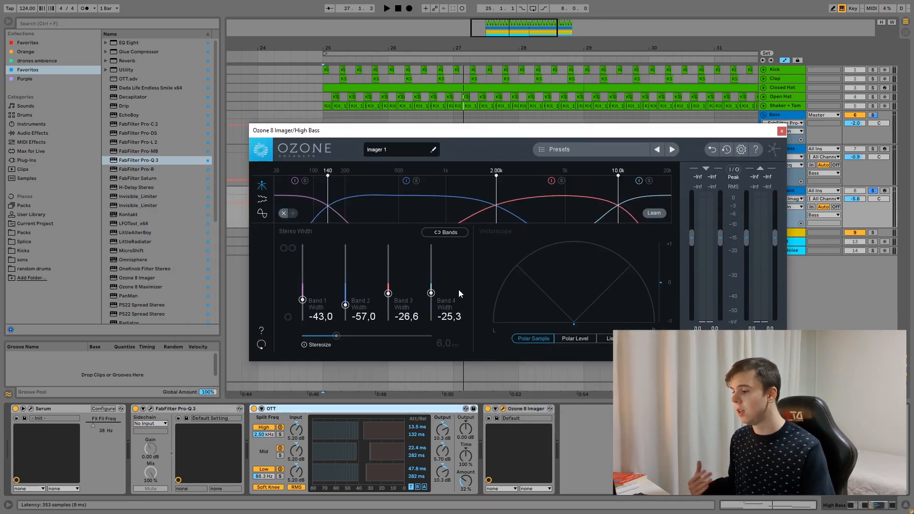
key(space)
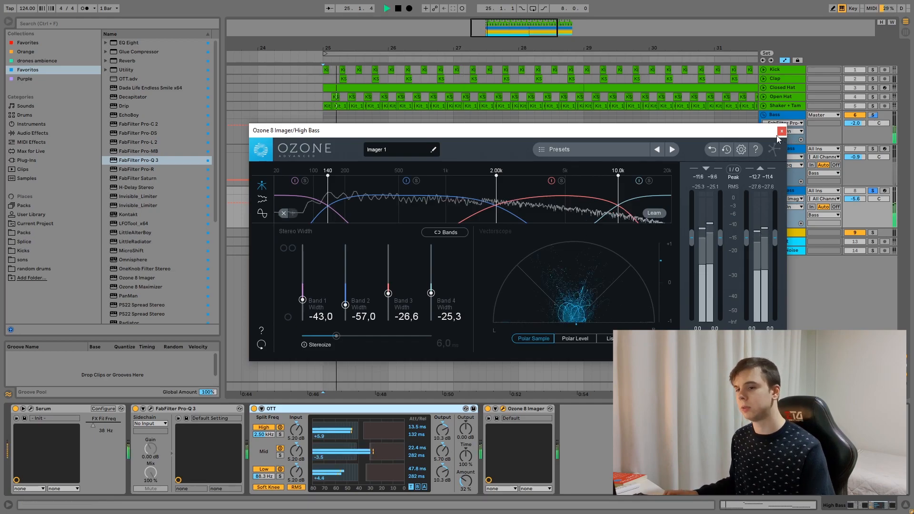
click(780, 131)
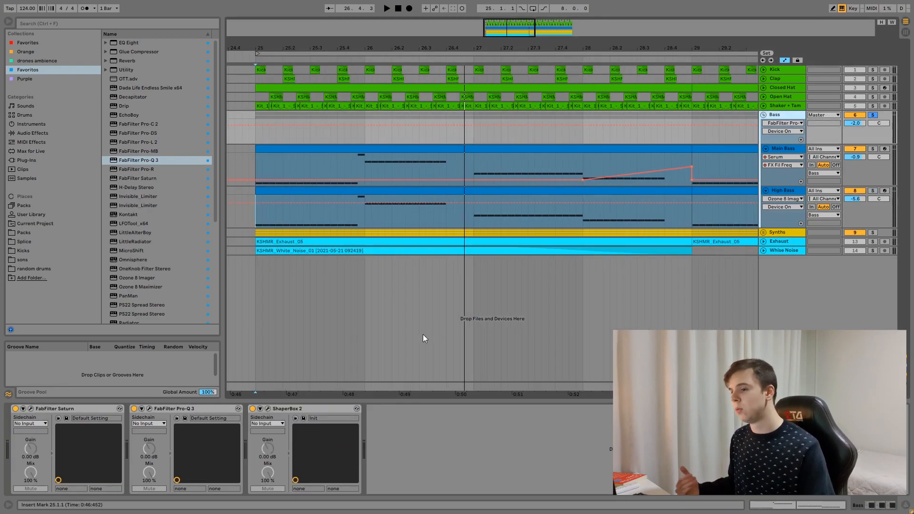
Step: Bypass FabFilter Saturn, FabFilter Pro-Q 3 and ShaperBox 2 on the Bass group and play the unprocessed bass from bar 25
click(16, 409)
click(134, 409)
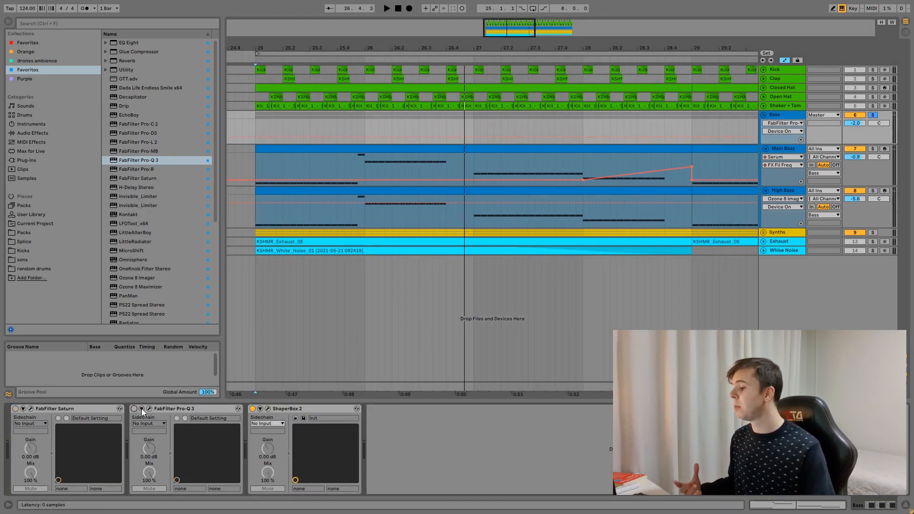
click(253, 409)
key(space)
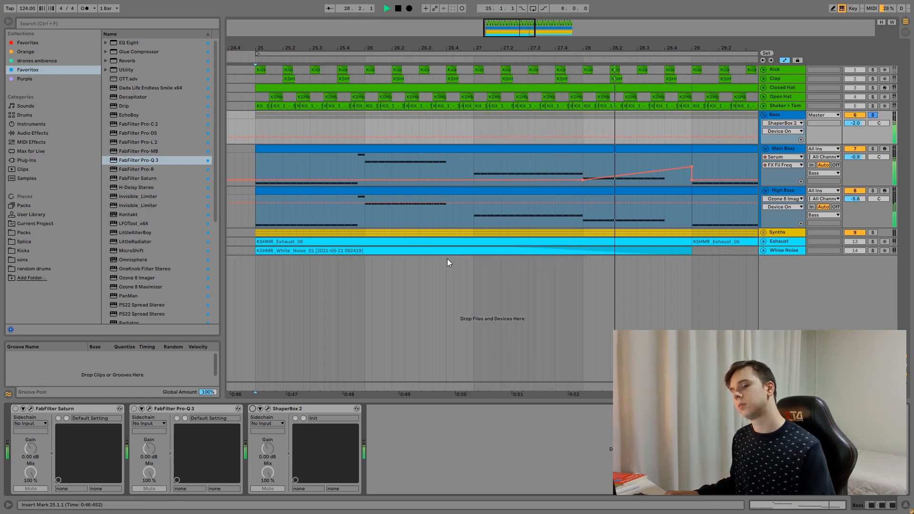
key(space)
Step: Enable FabFilter Saturn on the Bass group and review the middle band's Warm Tape saturation, crossover frequencies and level
click(15, 408)
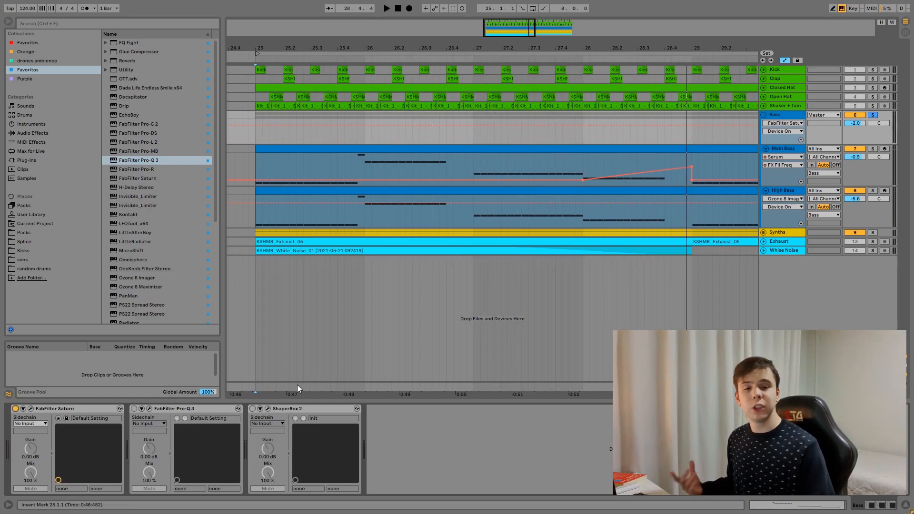
click(30, 410)
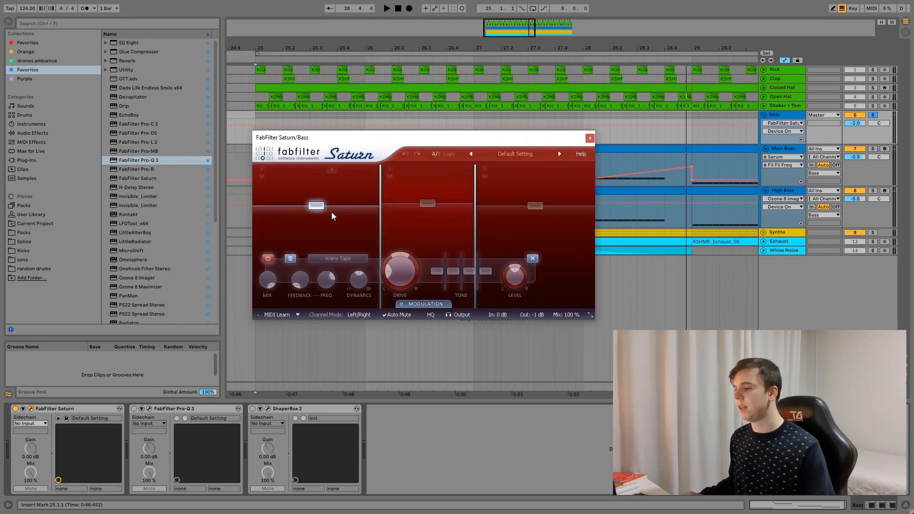
click(428, 203)
mouse_move(380, 190)
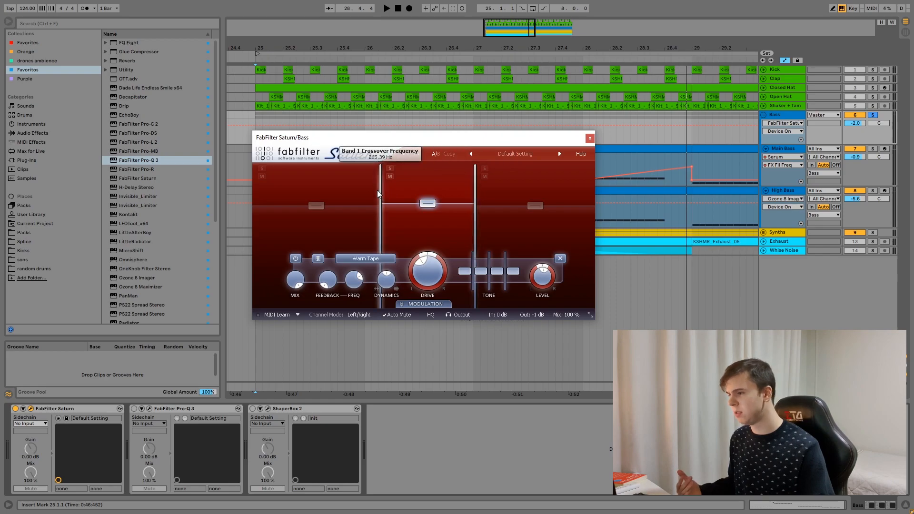
mouse_move(475, 191)
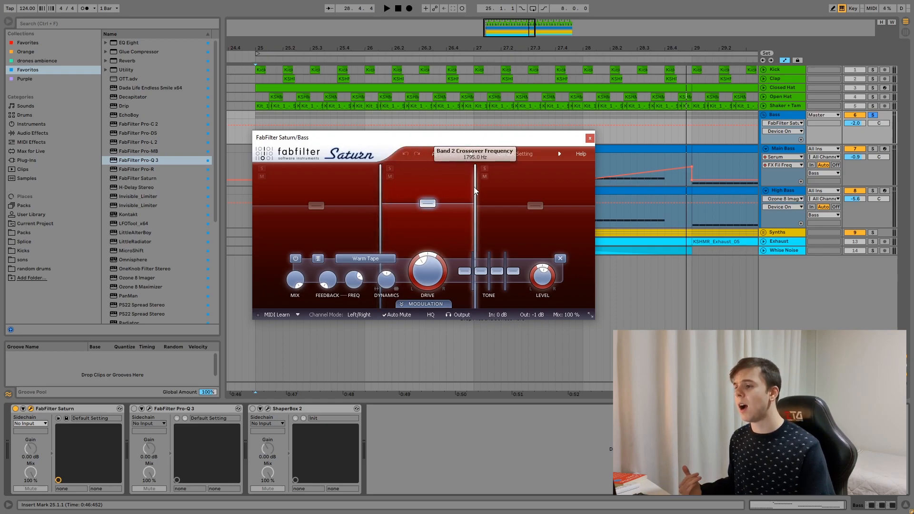
mouse_move(437, 206)
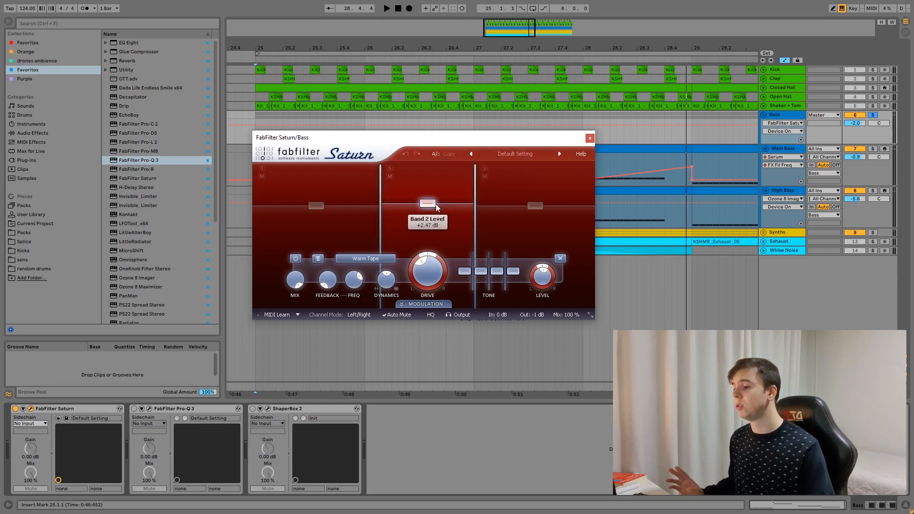
Step: Compare the playing Bass group with FabFilter Saturn bypassed and re-enabled
key(space)
click(23, 409)
click(22, 409)
click(16, 409)
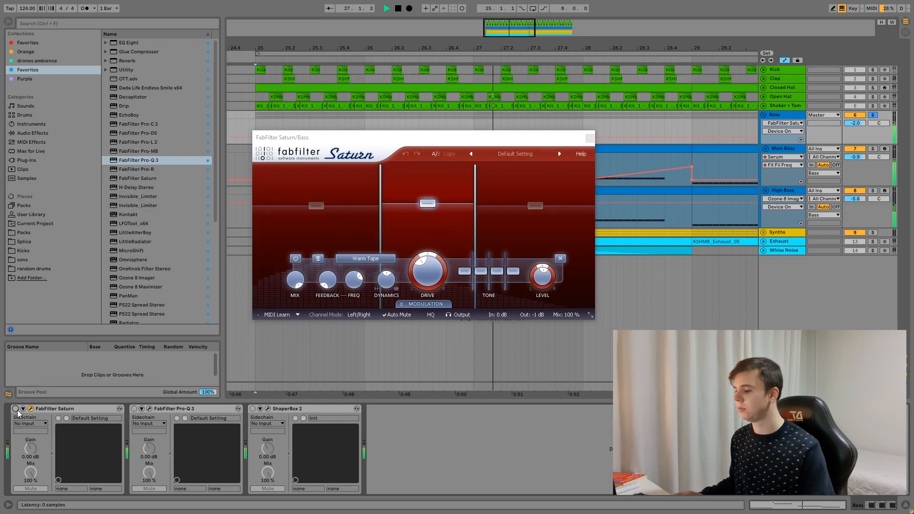
click(16, 409)
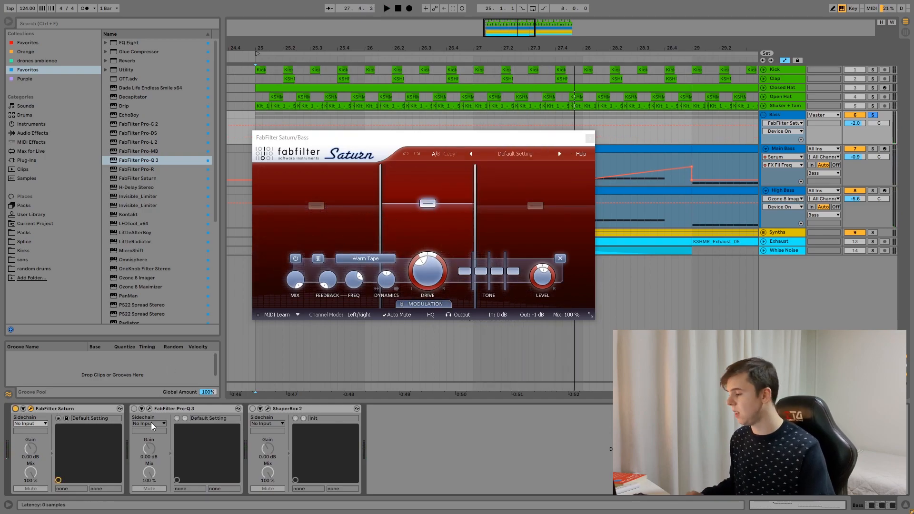
Step: Enable FabFilter Pro-Q 3 on the Bass group and review its midrange dips and high cut, then its response while the bass plays
click(134, 408)
click(149, 408)
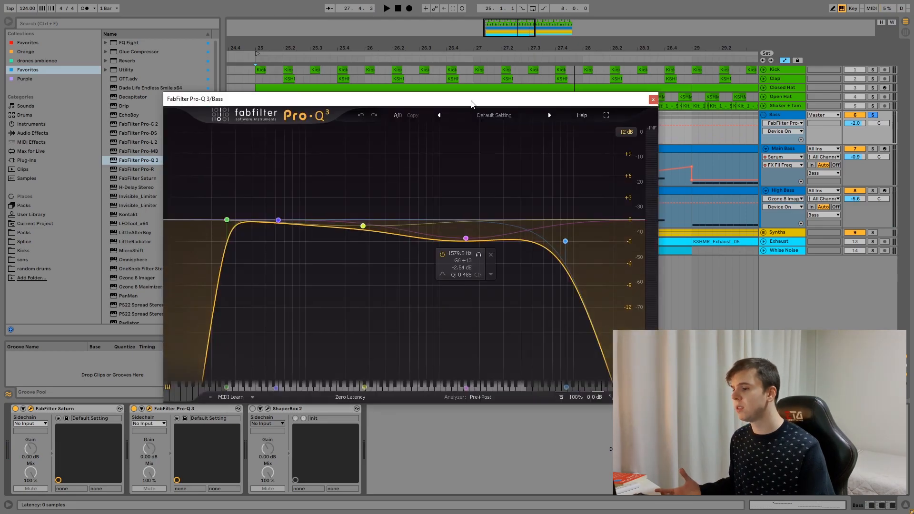
drag(473, 101, 535, 87)
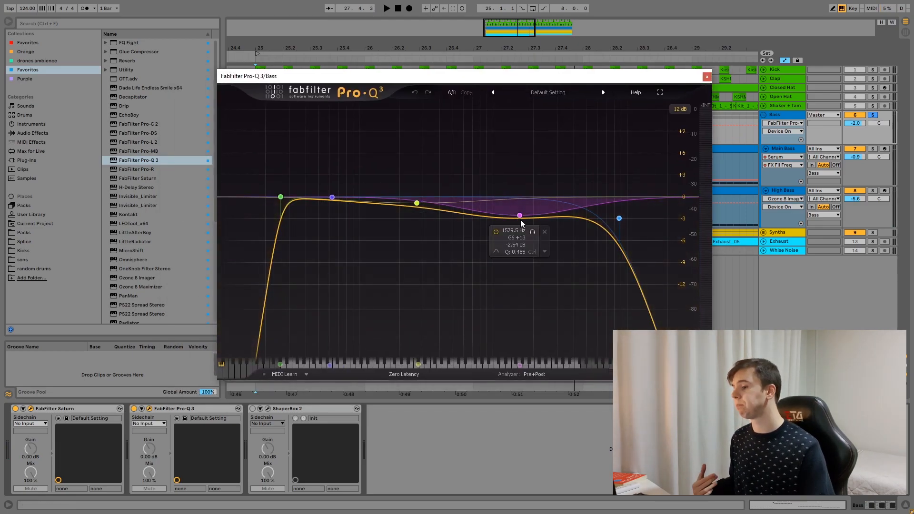
click(532, 232)
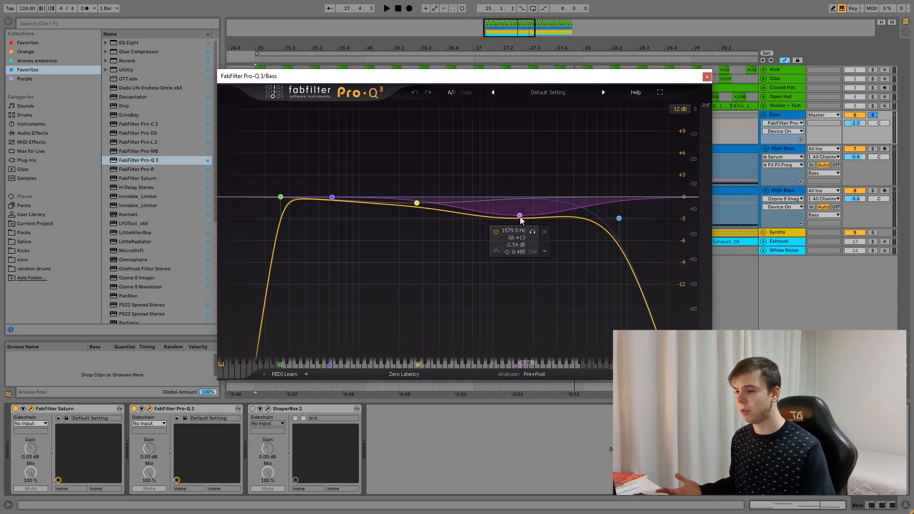
mouse_move(618, 218)
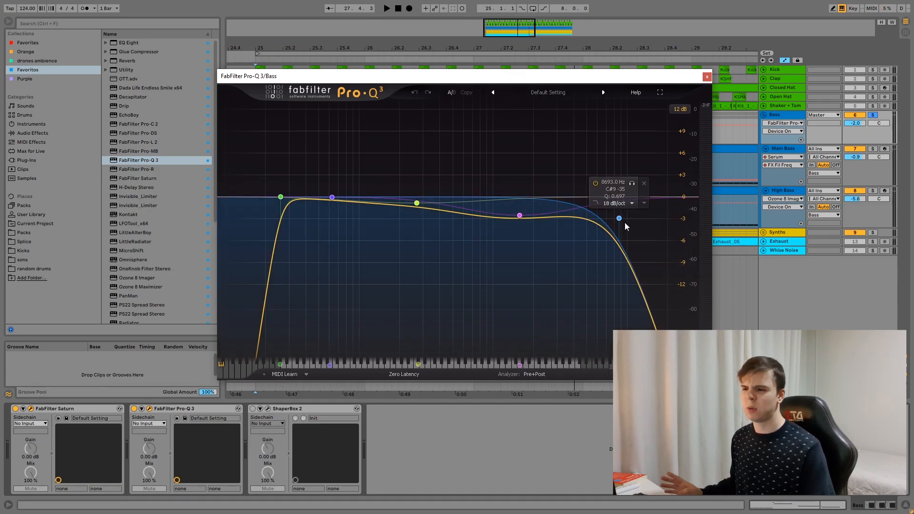
key(space)
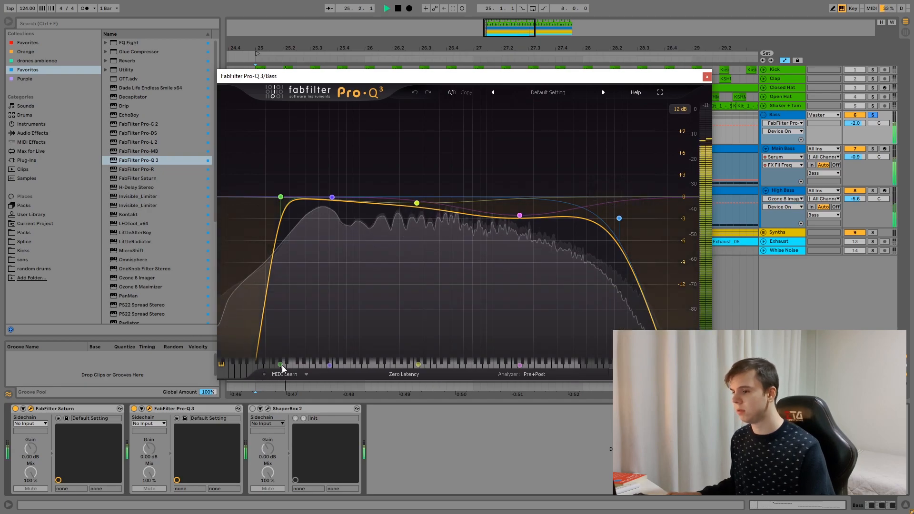
mouse_move(562, 210)
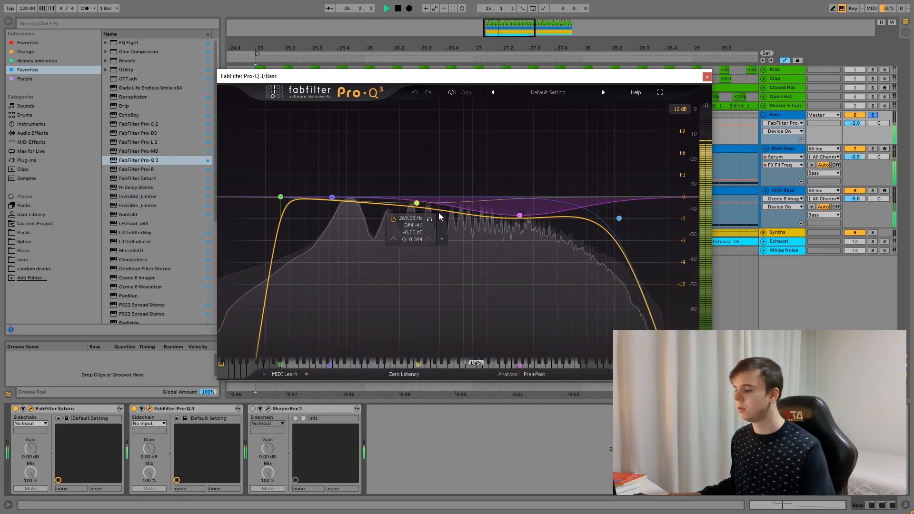
key(space)
Step: Enable ShaperBox 2 on the Bass group and review the volume curves of its Low and Mid bands
click(274, 416)
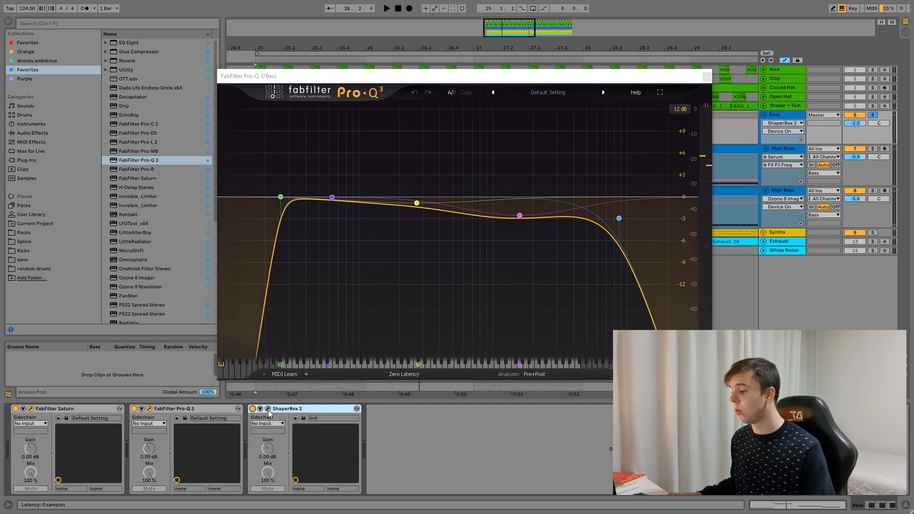
drag(293, 53, 383, 55)
click(139, 104)
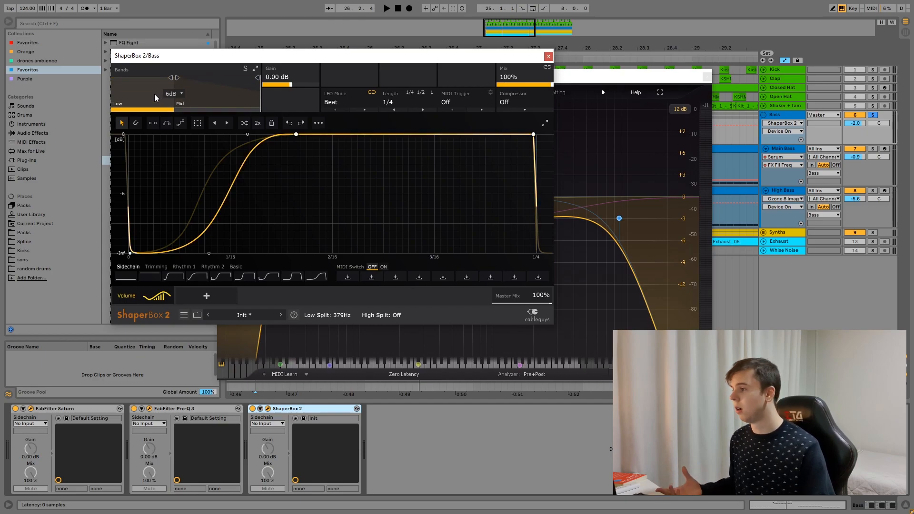
click(226, 96)
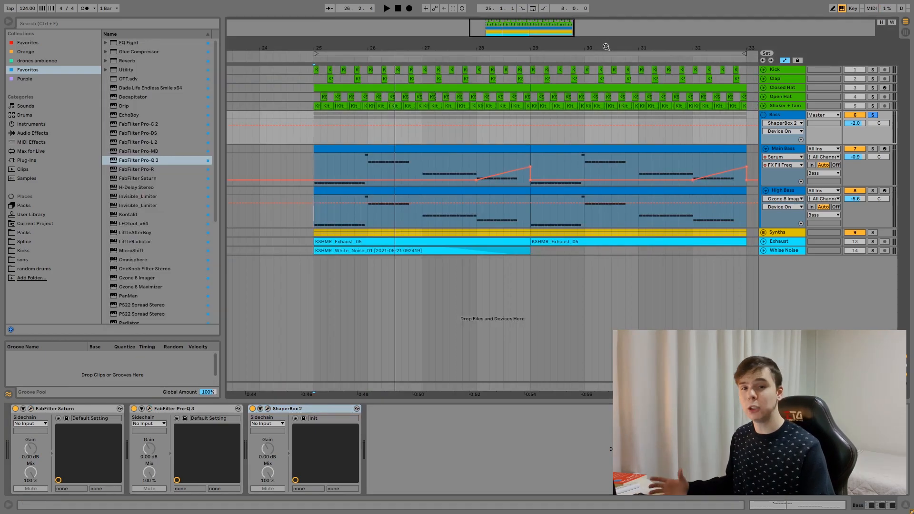
Step: Solo the Kick alongside the Bass group and play them together
click(872, 70)
key(space)
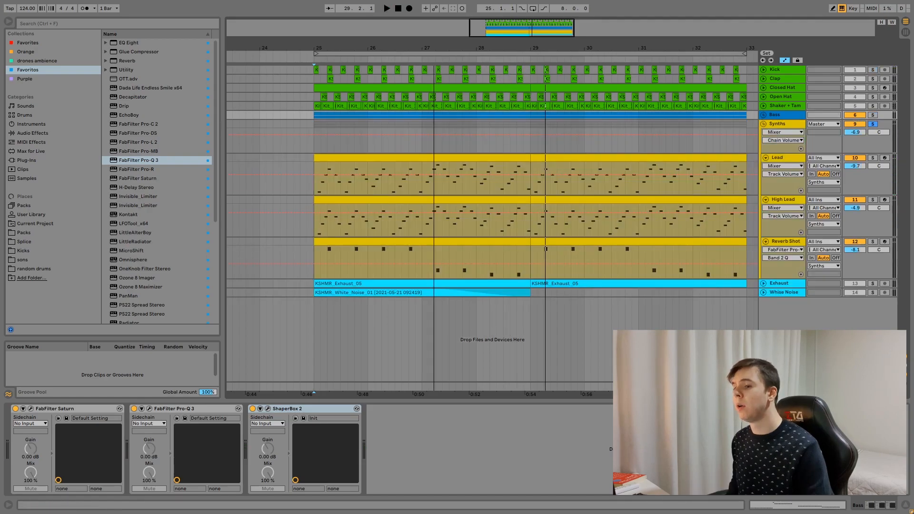
Step: Play the soloed Synths group from bar 25 to hear the Lead, High Lead and Reverb Shot together
drag(512, 34, 512, 33)
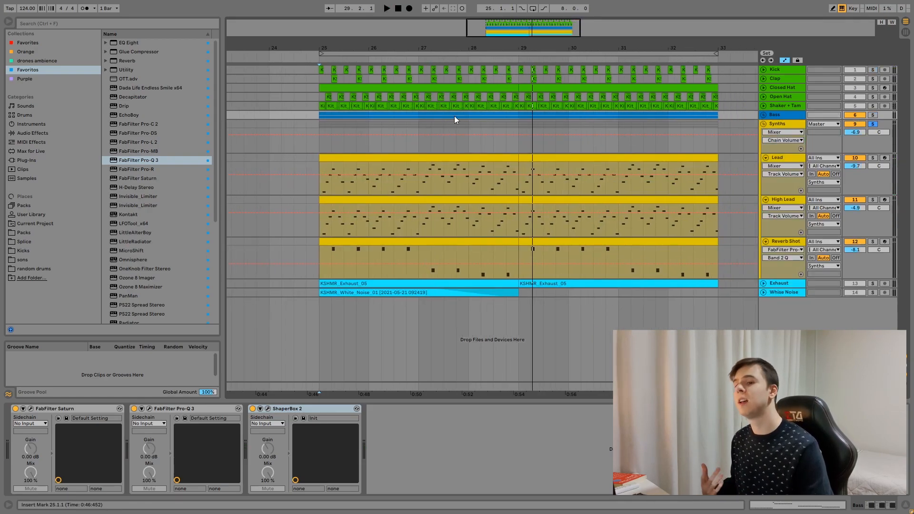
click(326, 138)
key(space)
drag(491, 28, 490, 35)
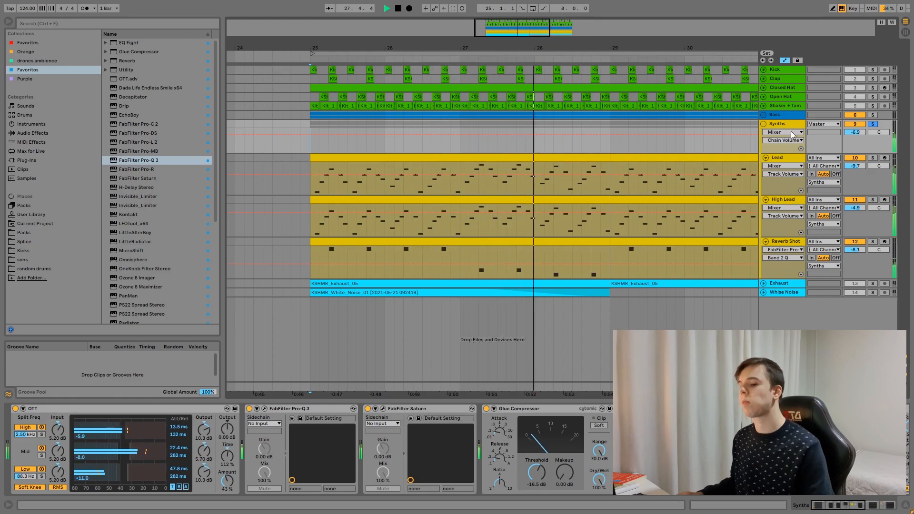
key(space)
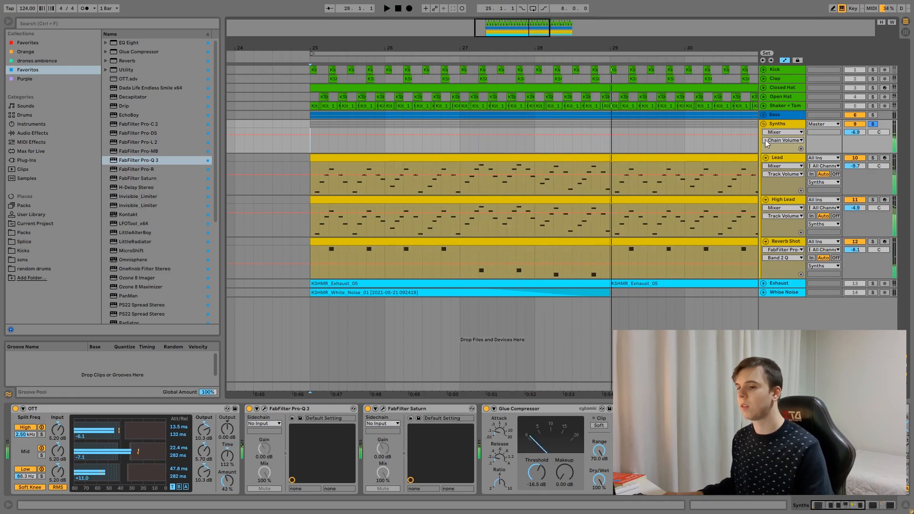
Step: Select the Lead track in the Synths group and solo it
click(800, 166)
click(766, 162)
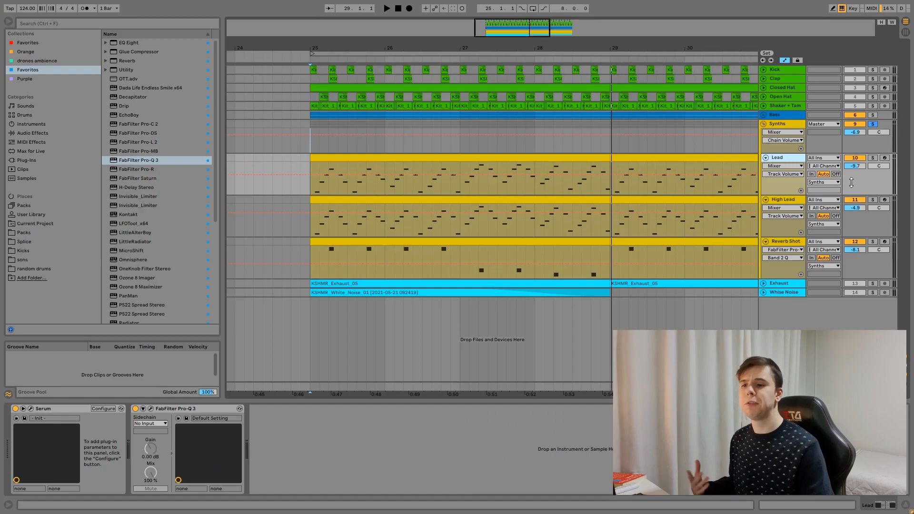
click(873, 158)
click(788, 158)
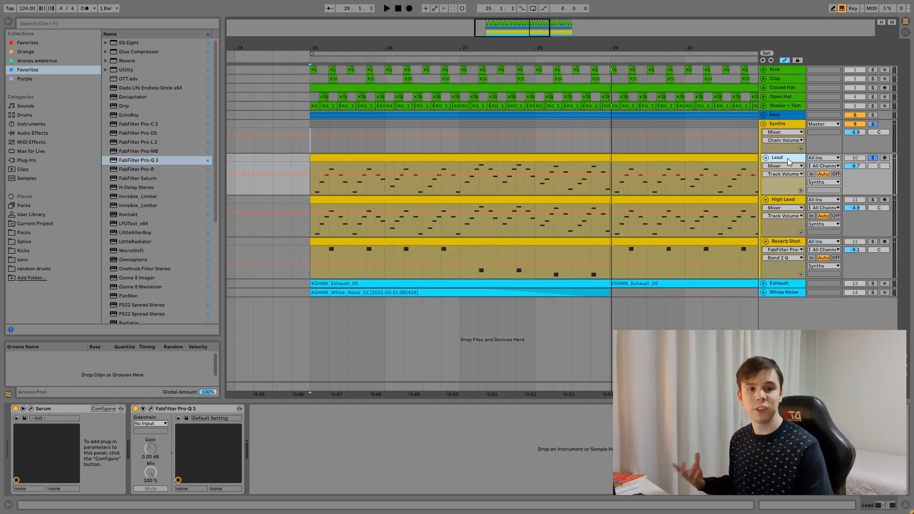
Step: Play the soloed Lead and examine its Serum patch, including Osc A's random phase and Osc B's unison detune
key(space)
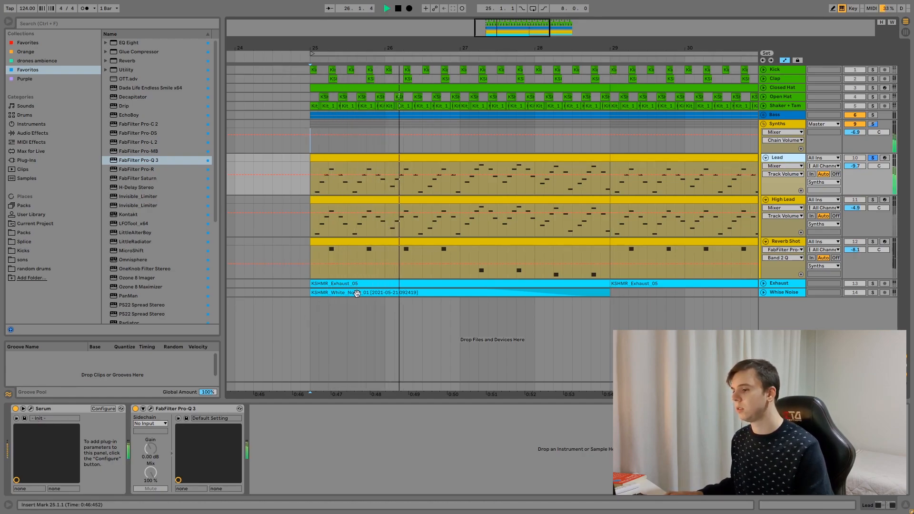
click(32, 408)
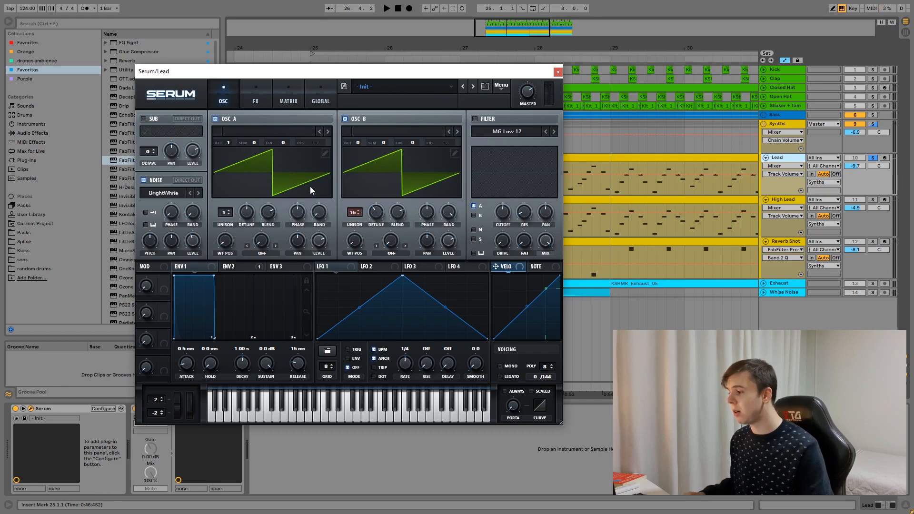
click(322, 221)
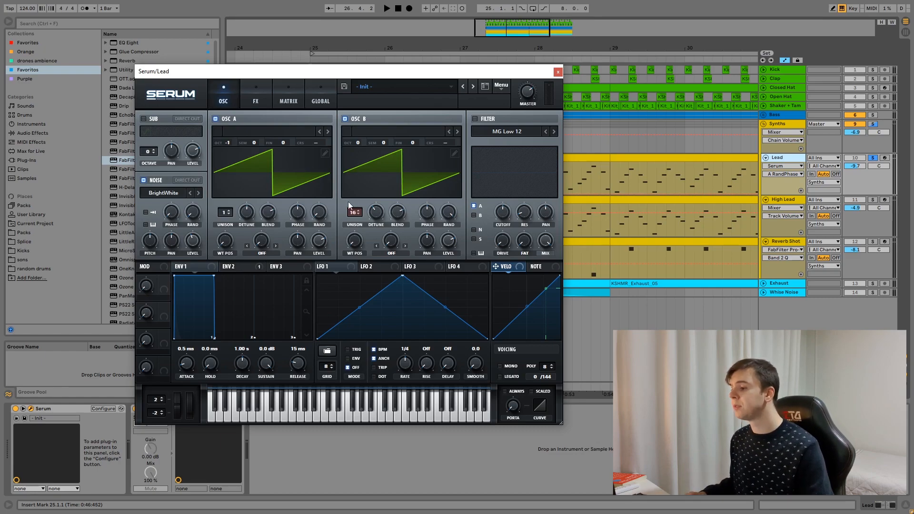
click(376, 218)
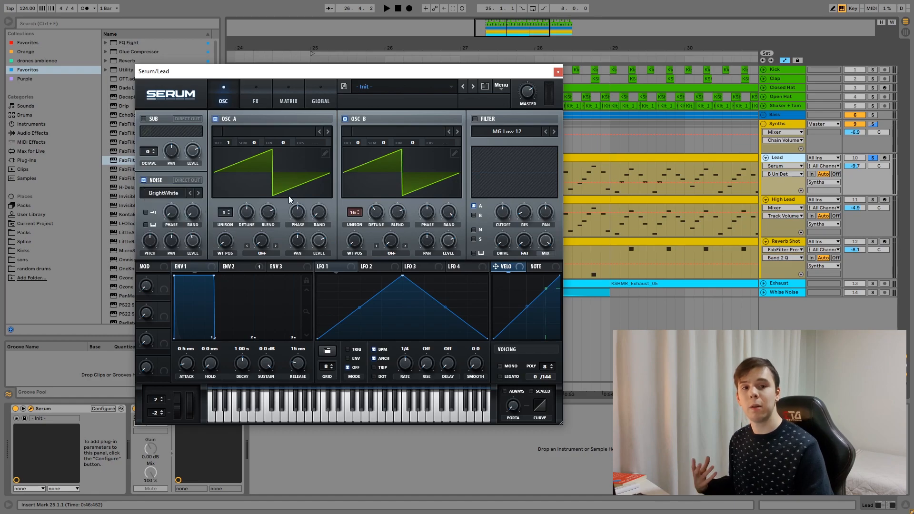
Step: Play the Lead while switching Serum's noise oscillator off and back on to compare the sound
key(space)
click(143, 181)
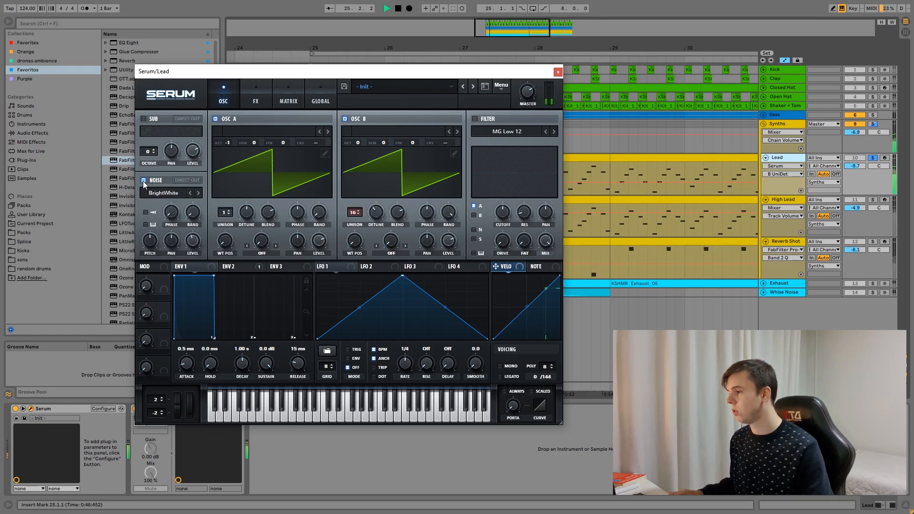
click(144, 180)
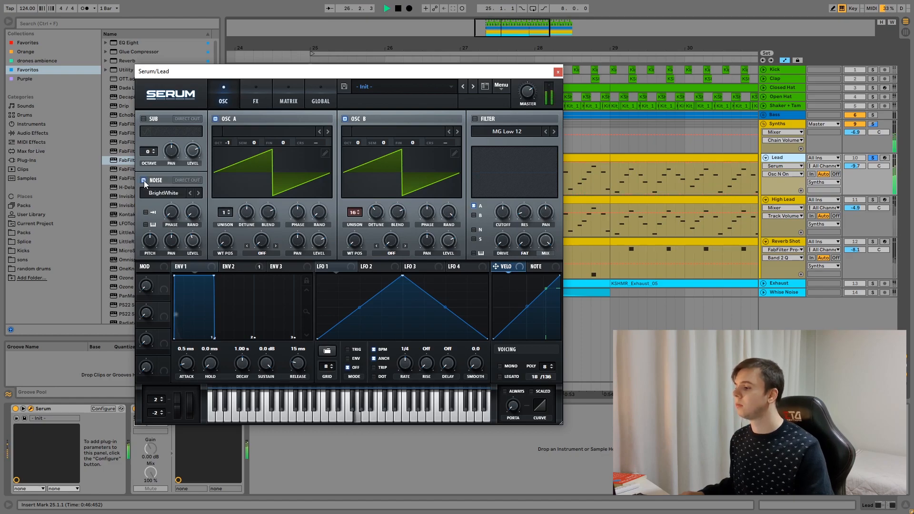
key(space)
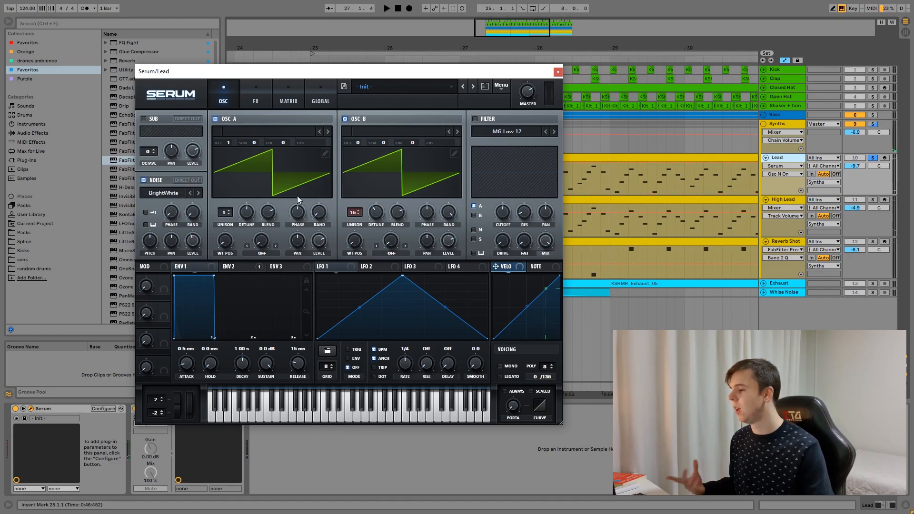
Step: Review the Lead's Envelope 2 and Serum effects, bypassing and re-enabling the filter and distortion during playback
click(253, 266)
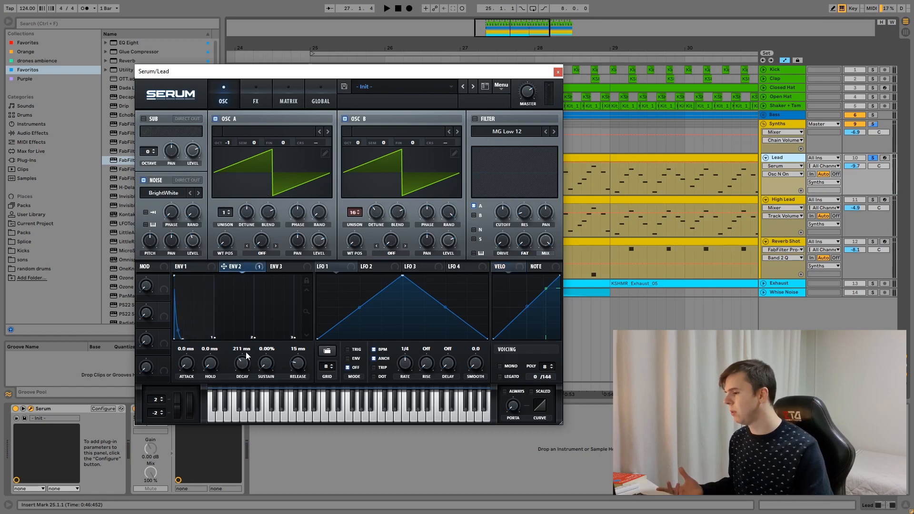
click(261, 99)
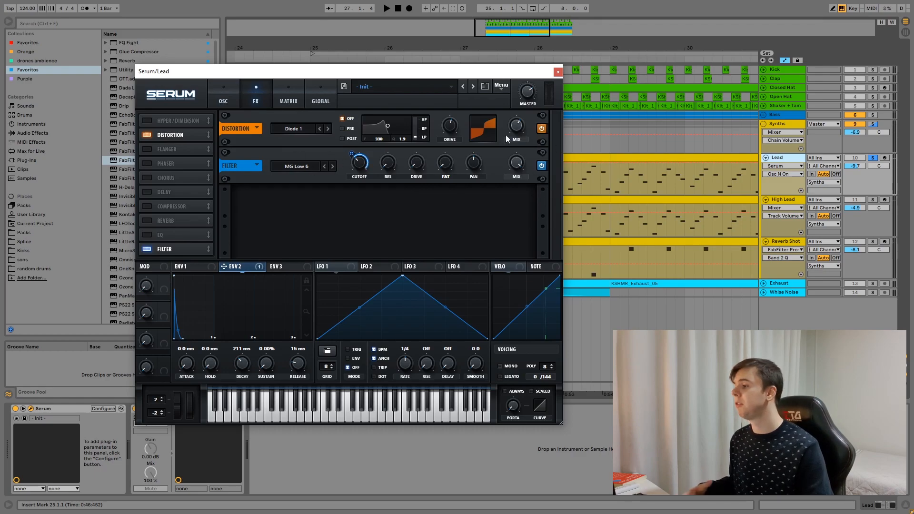
key(space)
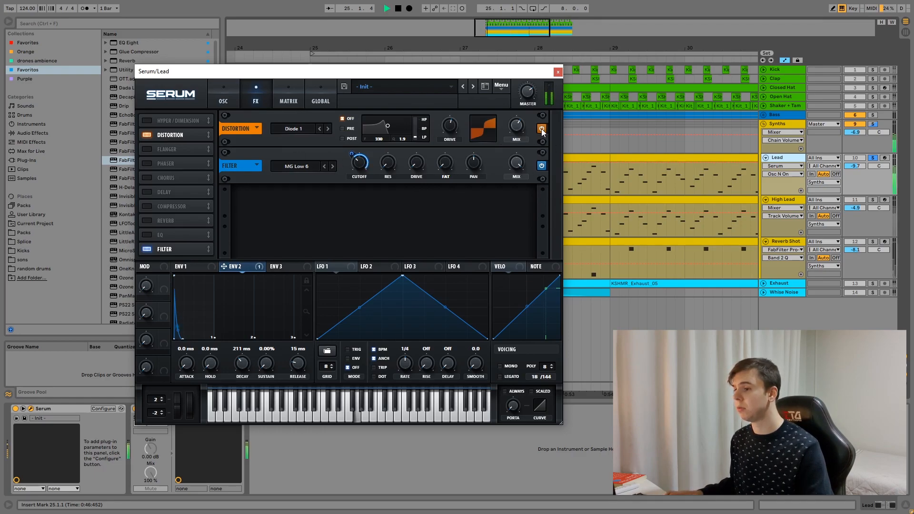
click(542, 165)
click(542, 165)
click(541, 128)
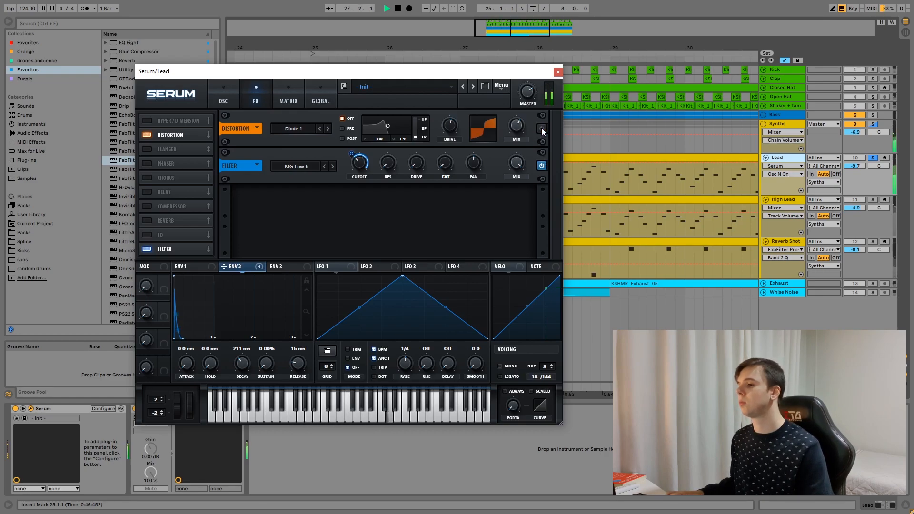
click(542, 129)
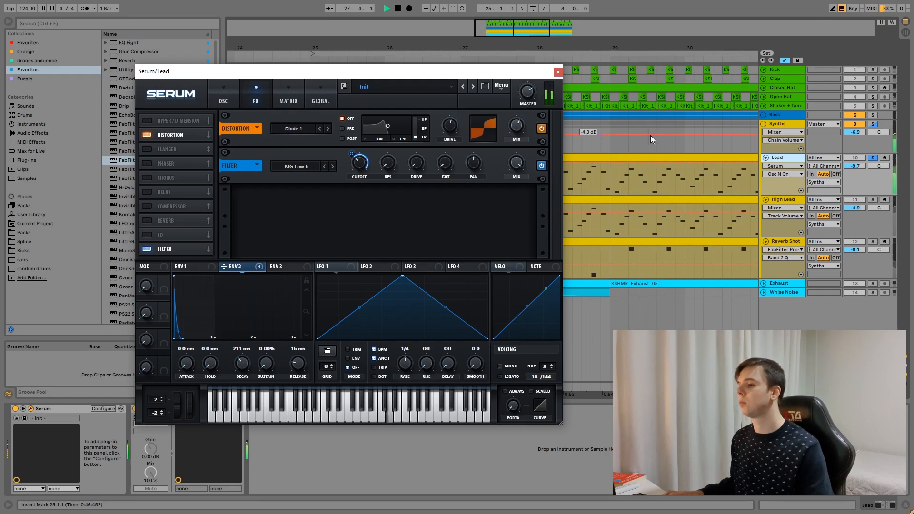
Step: Close the Lead's Serum window and review its FabFilter Pro-Q 3 equalizer curve
click(558, 72)
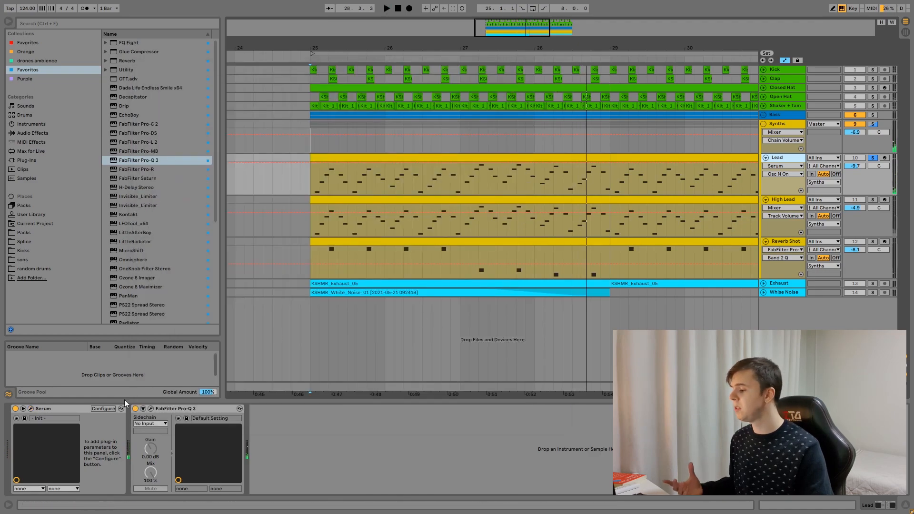
click(150, 409)
drag(401, 100, 532, 99)
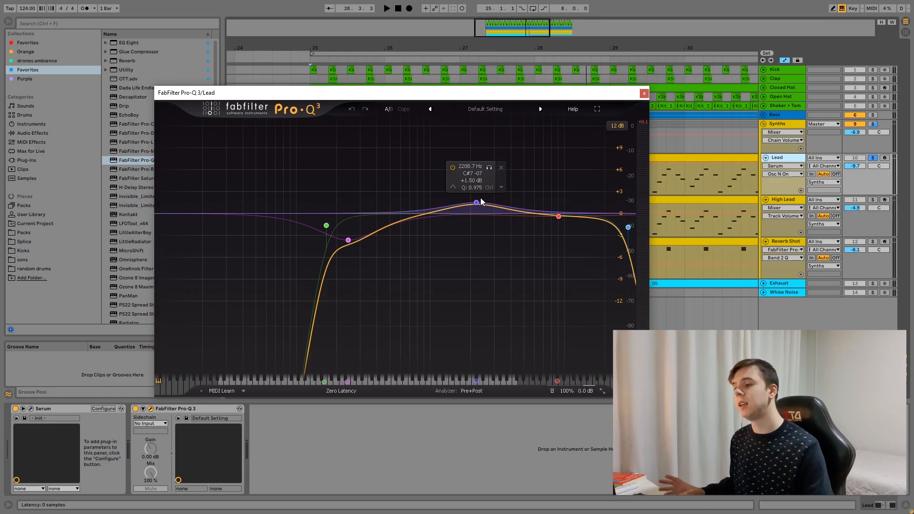
Step: Solo the High Lead track and play it from bar 25
click(791, 200)
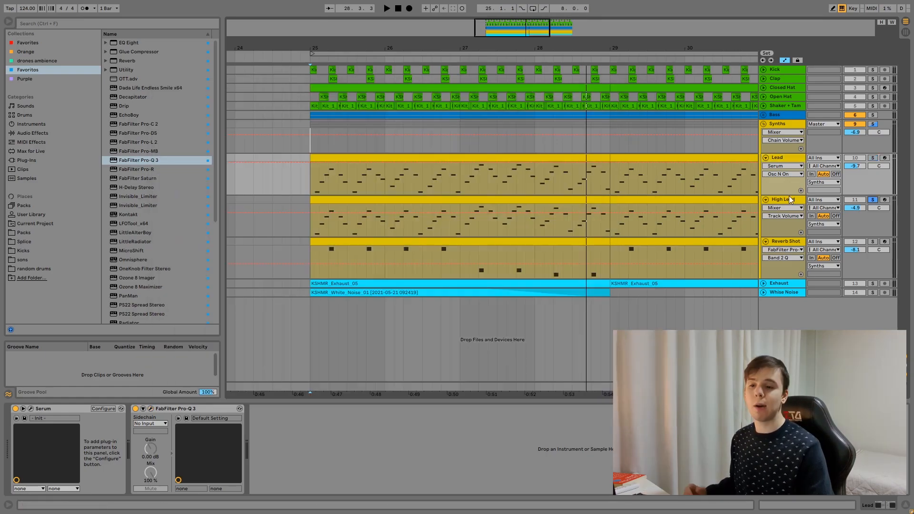
click(785, 201)
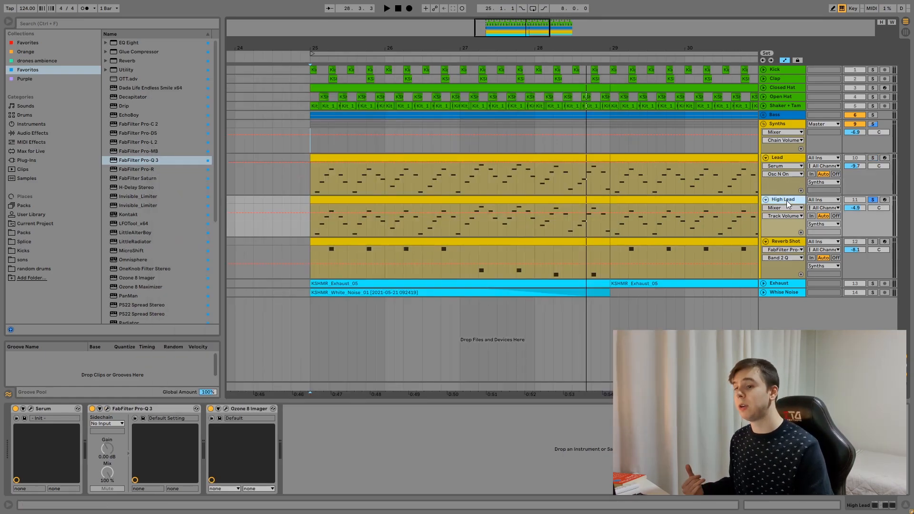
click(31, 409)
mouse_move(334, 215)
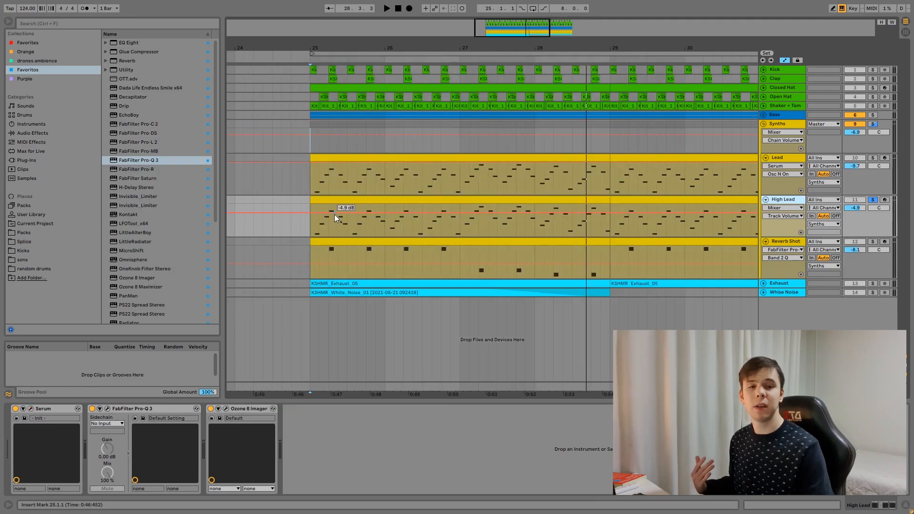
key(space)
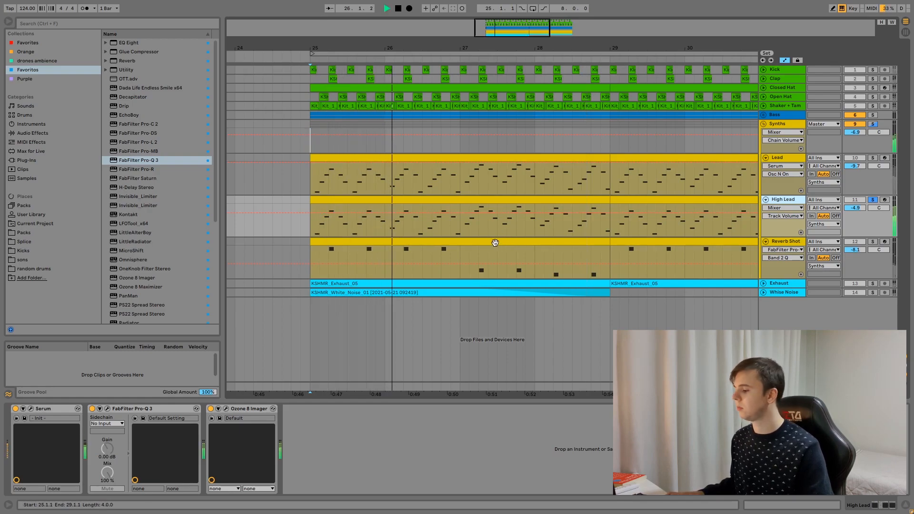
key(space)
Step: Review the High Lead's Serum patch, covering Osc A, Envelope 2 and the effects chain
click(31, 408)
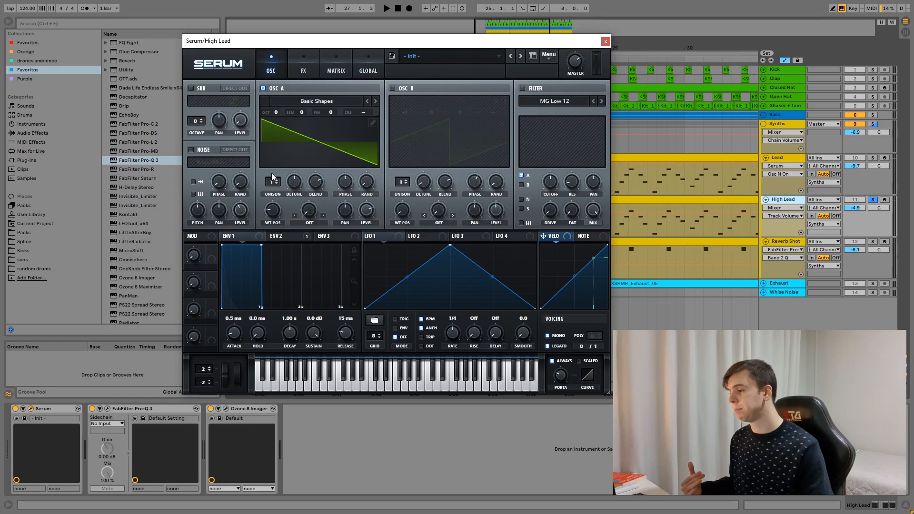
click(288, 236)
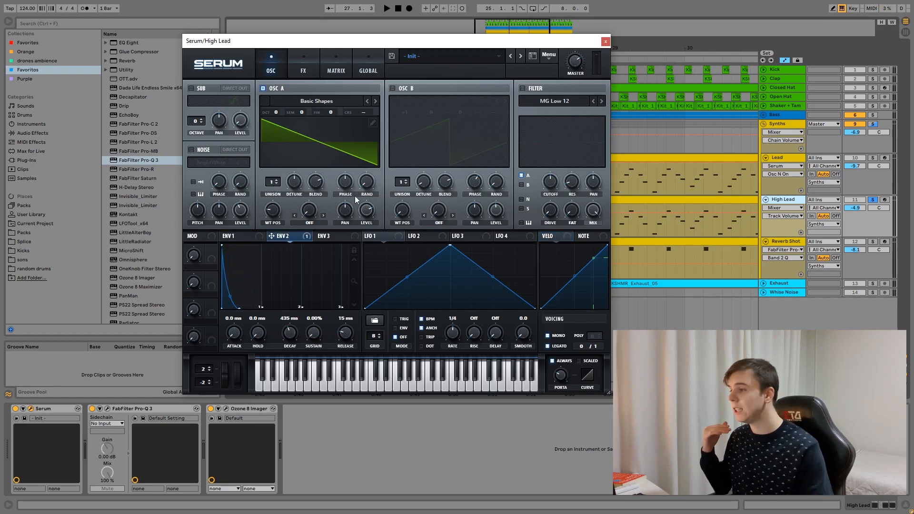
click(300, 69)
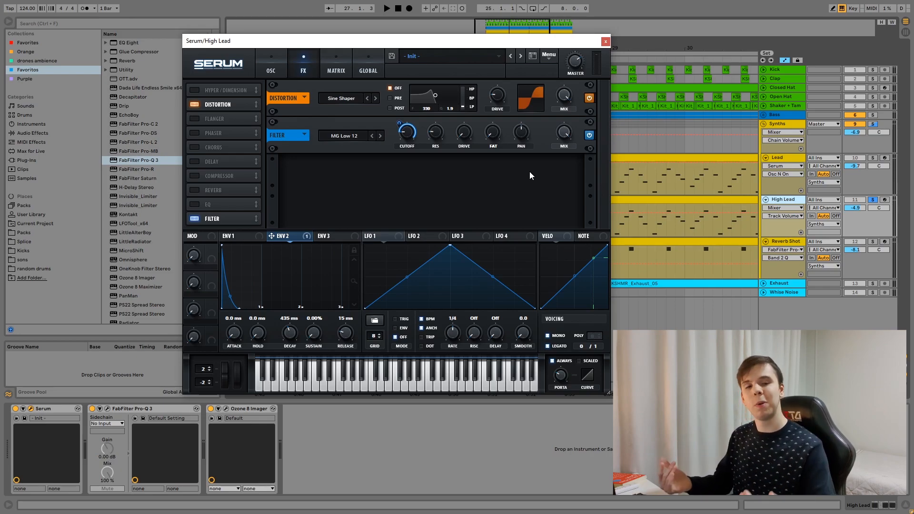
Step: Play the High Lead while bypassing and re-enabling Serum's distortion and filter to compare their effect
key(space)
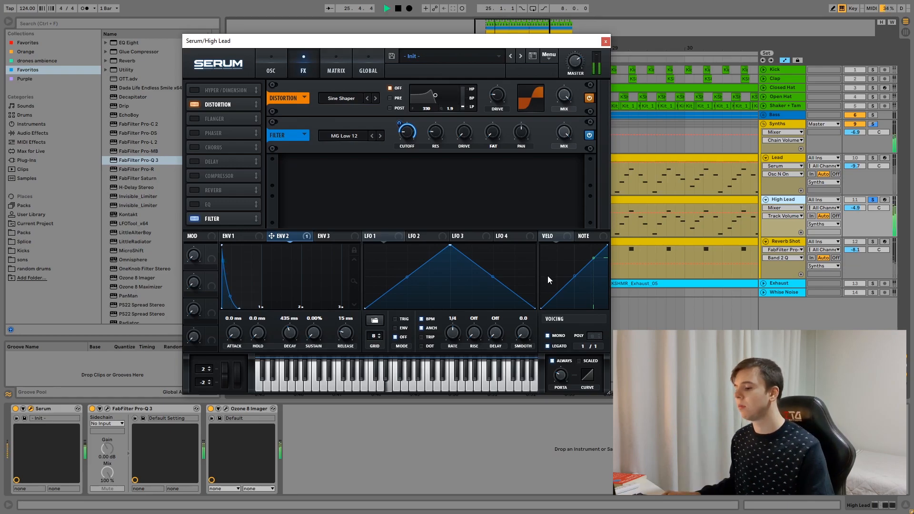
click(589, 98)
click(590, 98)
click(590, 133)
click(589, 135)
click(590, 98)
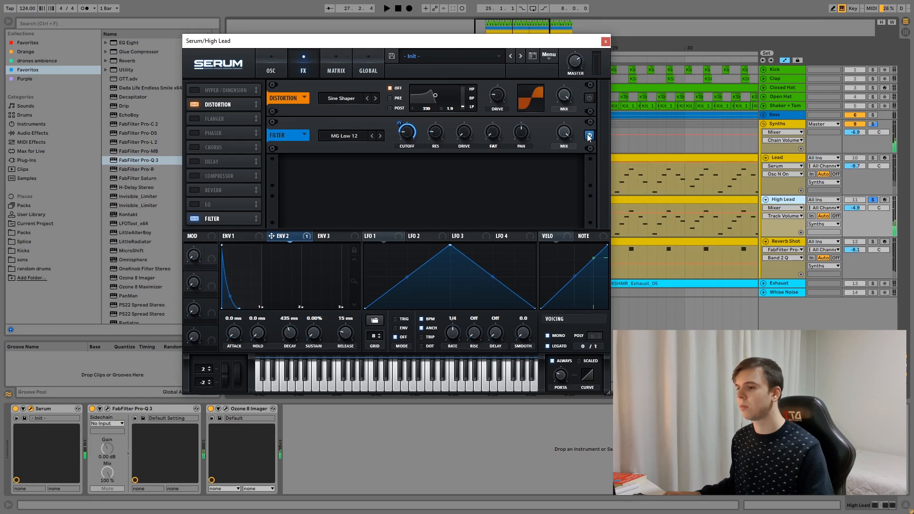
click(588, 99)
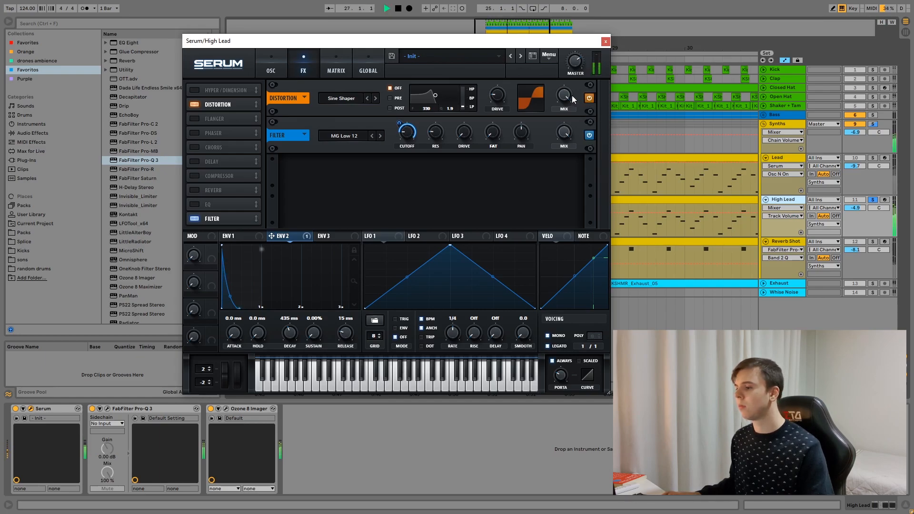
key(space)
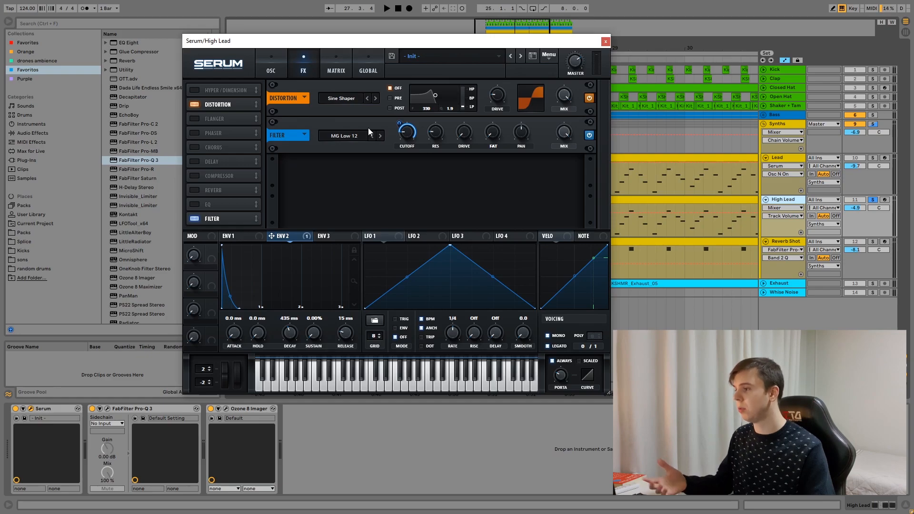
Step: Recheck the High Lead's oscillator and effects settings in Serum and review its FabFilter Pro-Q 3 curve
click(268, 64)
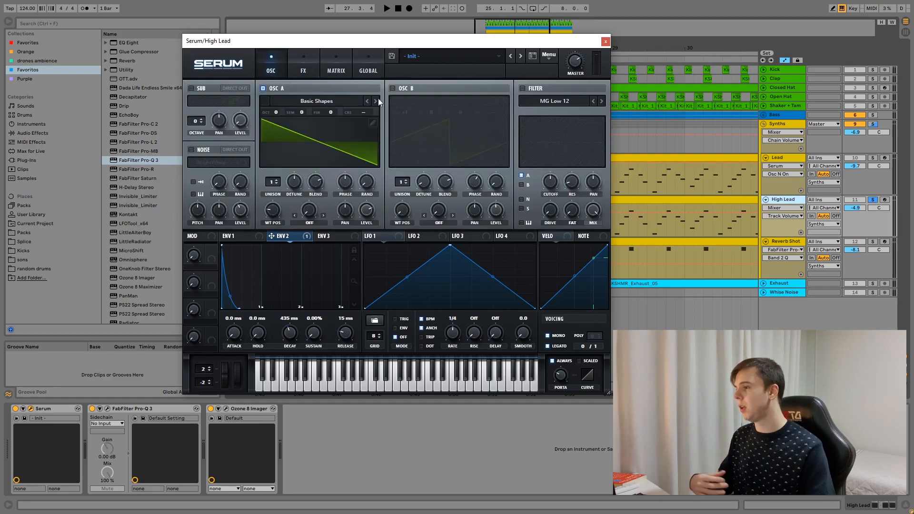
click(303, 66)
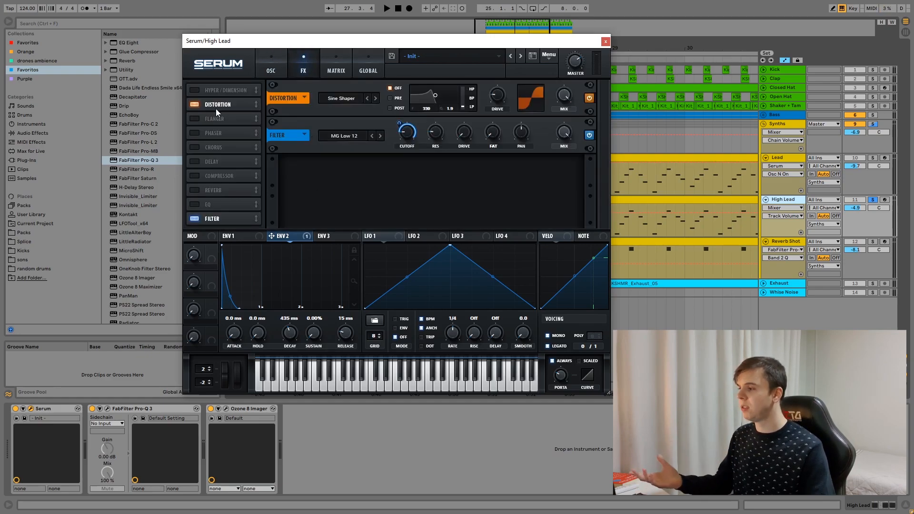
click(270, 65)
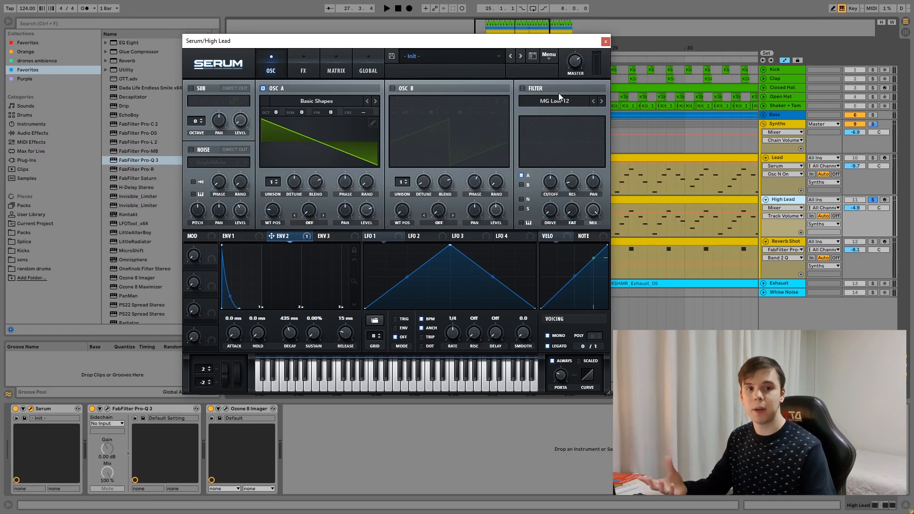
click(302, 69)
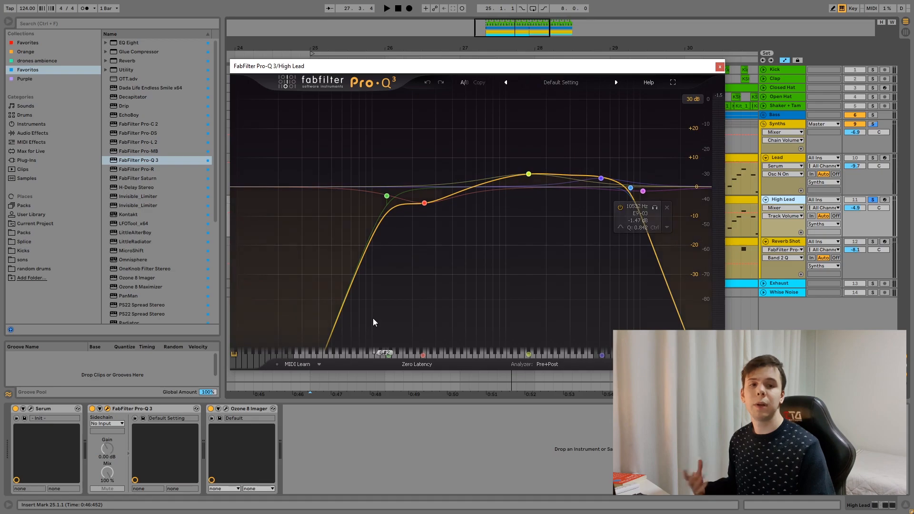
Step: Review the High Lead's Ozone 8 Imager stereo widths, compare playback with it bypassed and enabled, and close the plug-in windows
click(225, 408)
drag(389, 101, 496, 93)
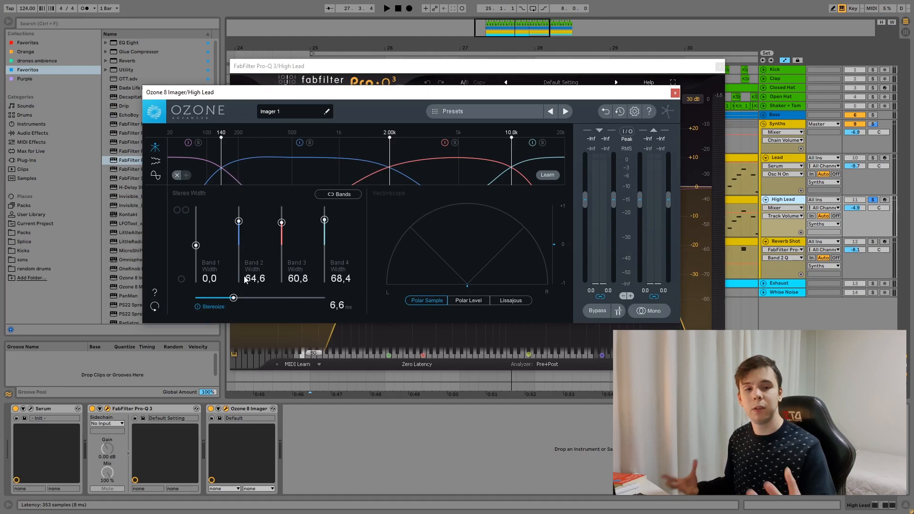
key(space)
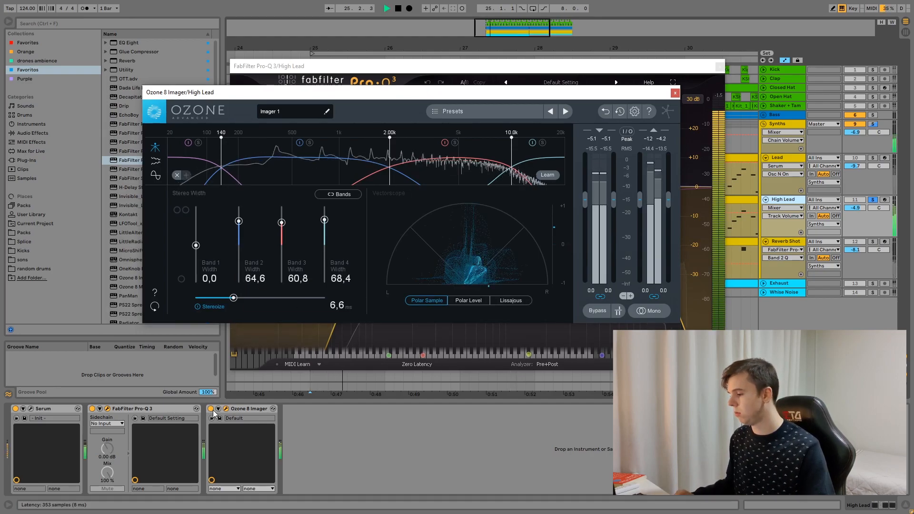
click(211, 409)
click(211, 408)
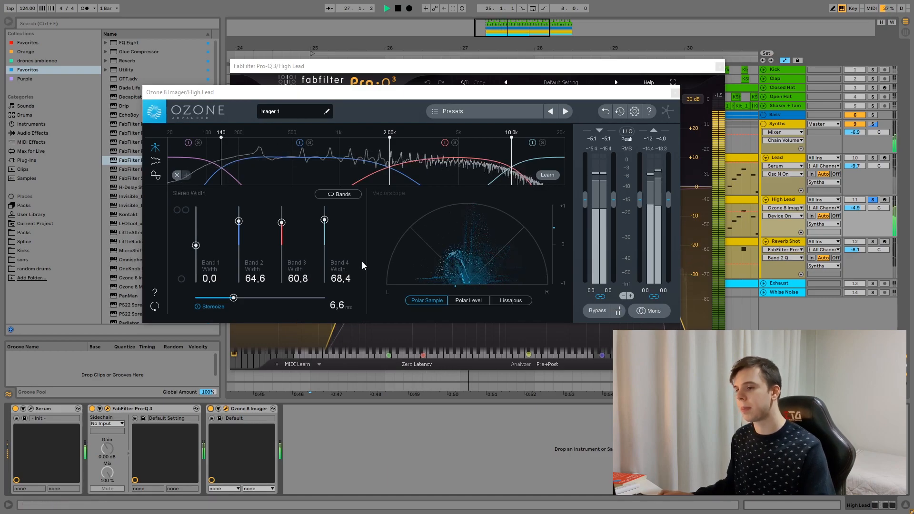
click(675, 93)
click(720, 66)
key(space)
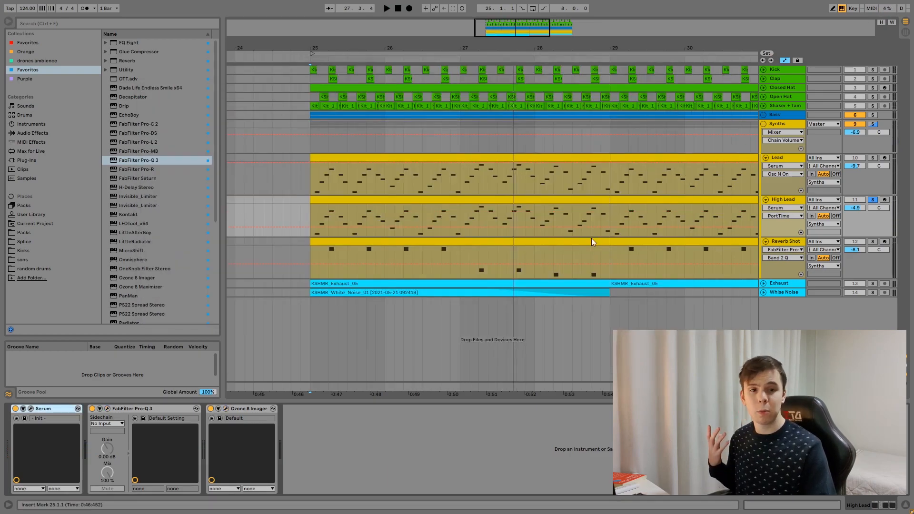
Step: Play the High Lead while demonstrating Serum's Always portamento option and portamento time, and close the synth window
click(30, 408)
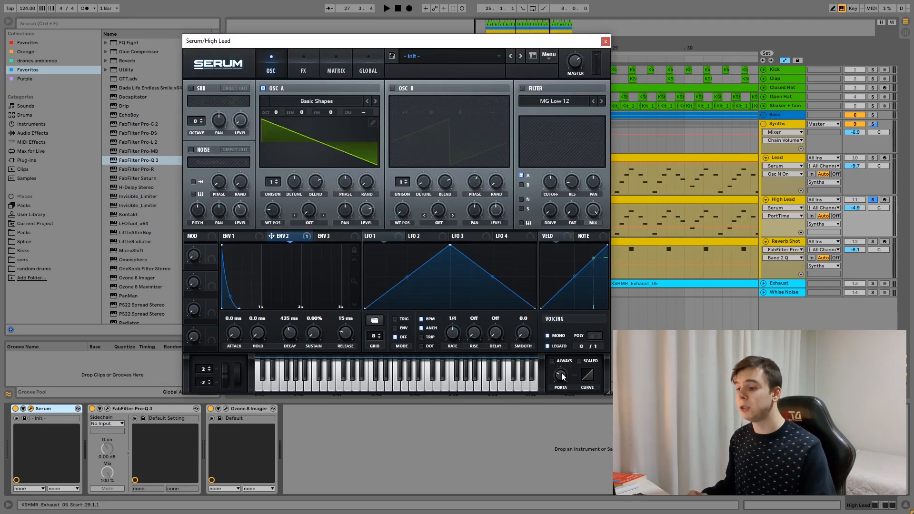
mouse_move(563, 377)
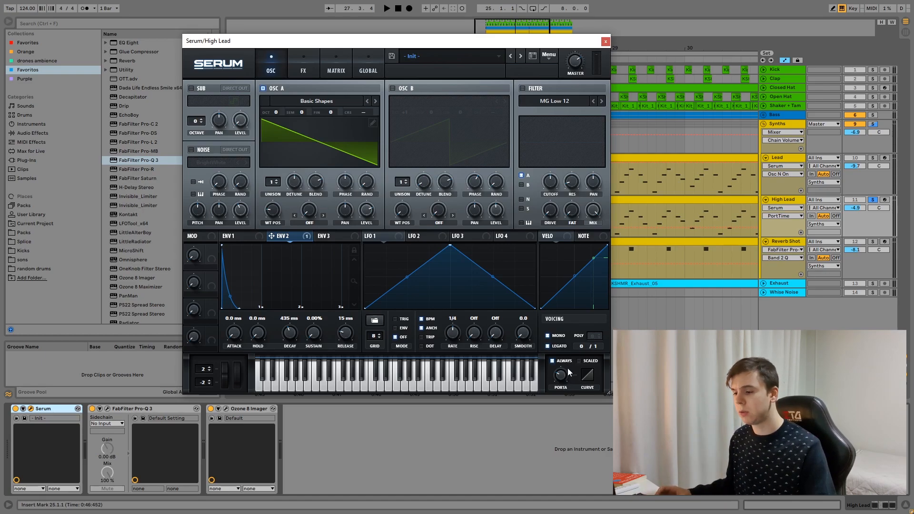
key(space)
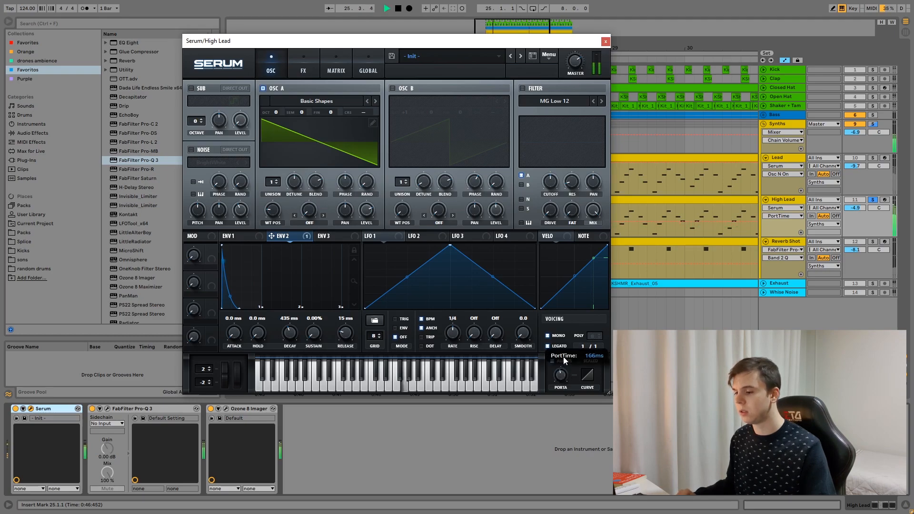
drag(564, 357, 561, 375)
key(space)
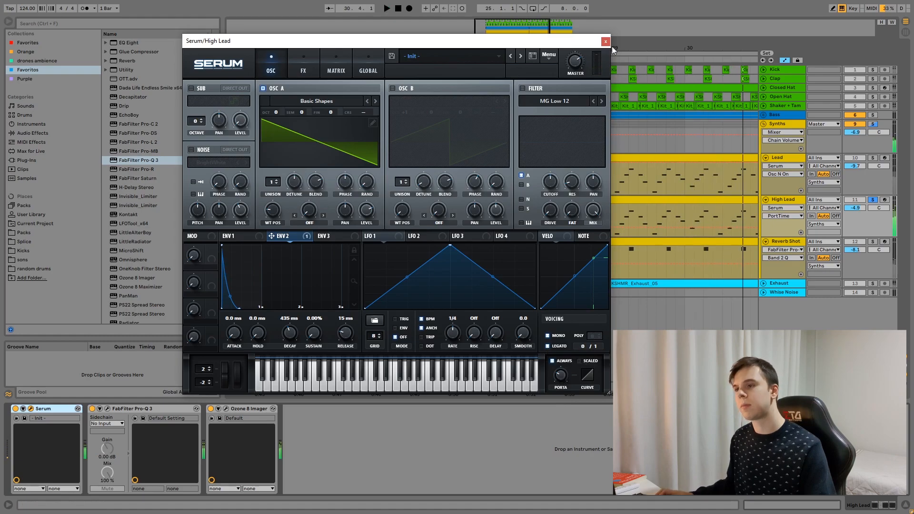
click(605, 42)
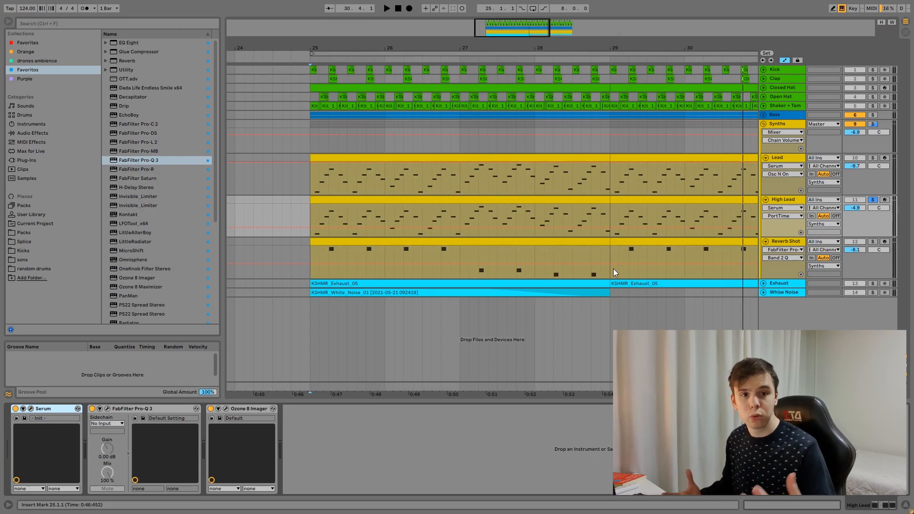
Step: Open the first Lead clip in an enlarged piano roll and examine its melody notes
double_click(541, 159)
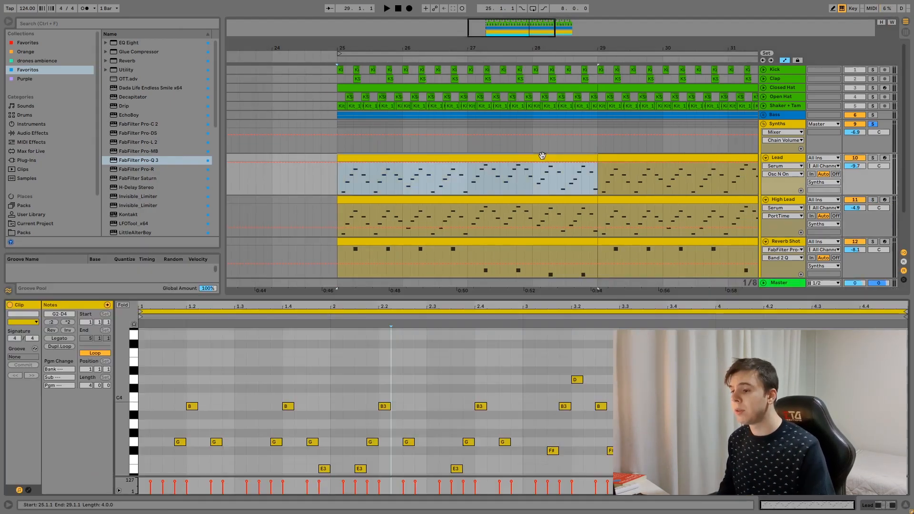
drag(666, 297, 627, 80)
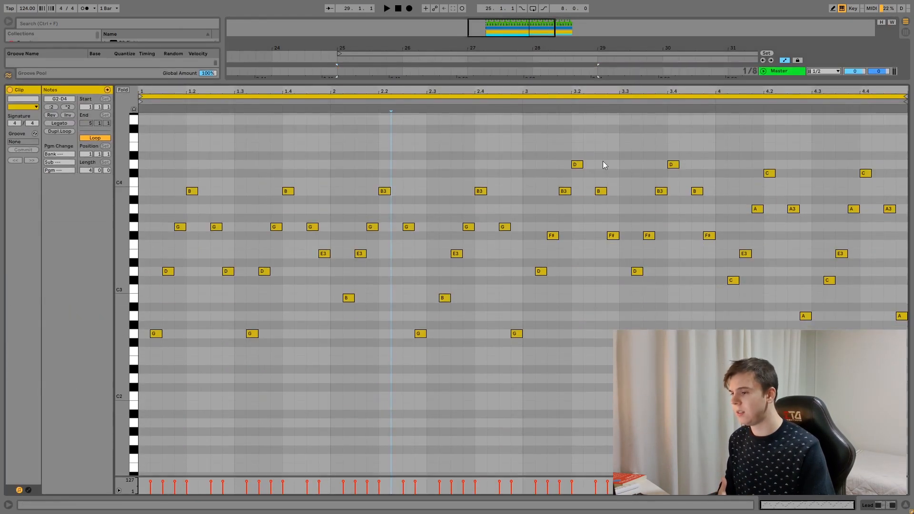
scroll(576, 261, up, 2)
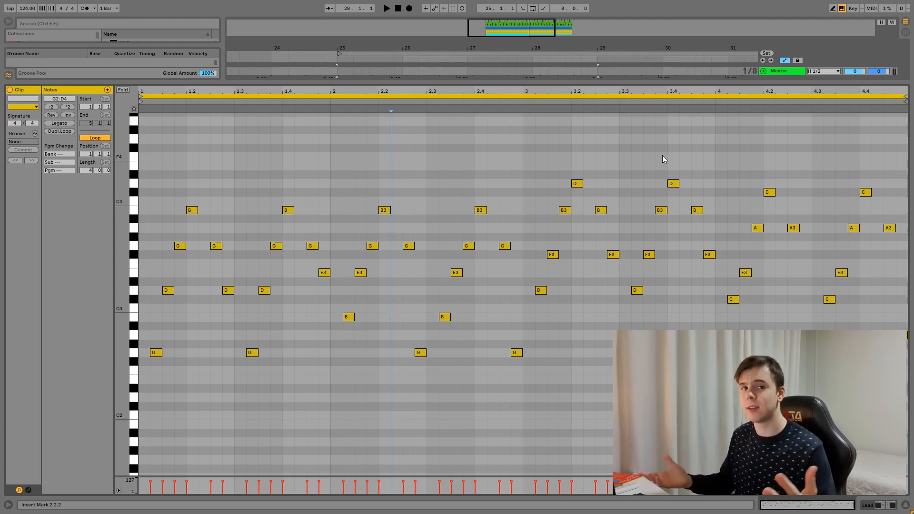
drag(656, 83, 656, 87)
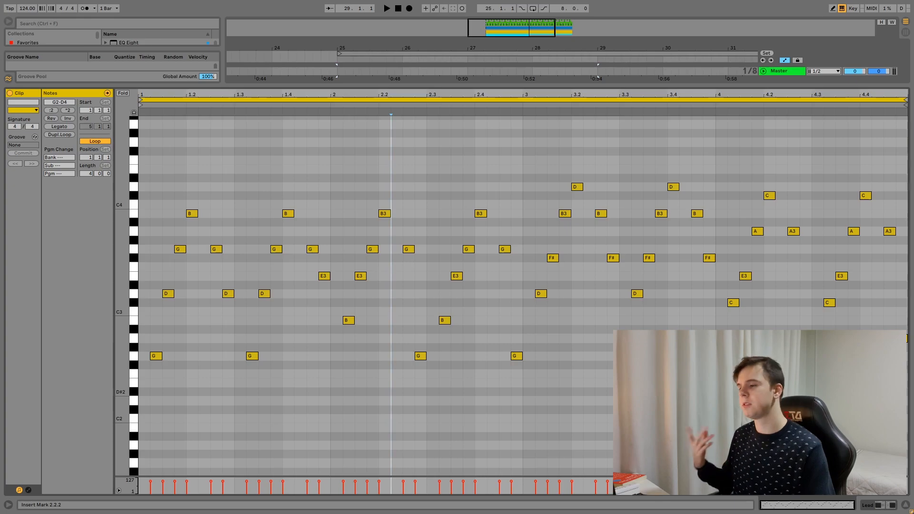
Step: Insert a MIDI track below Lead with a four-bar chord clip and show its notes together with the Lead clip's
drag(597, 85, 577, 323)
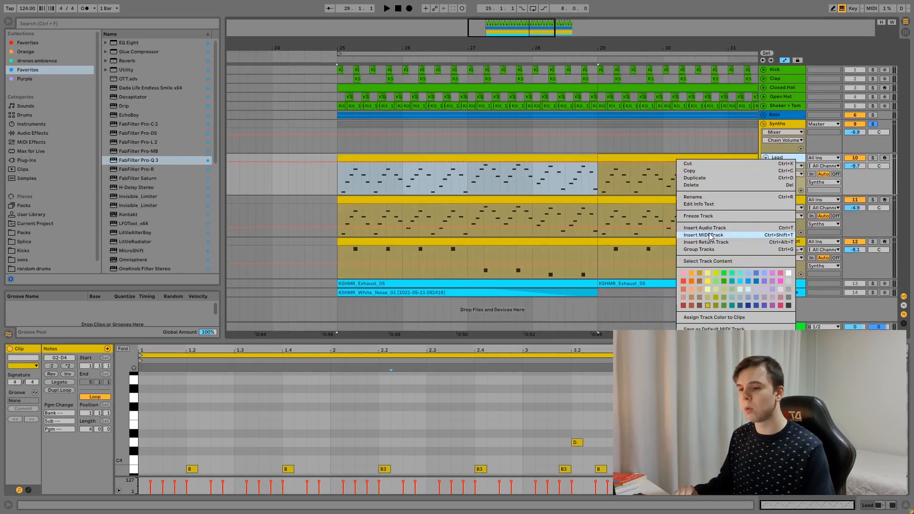
click(682, 201)
click(682, 202)
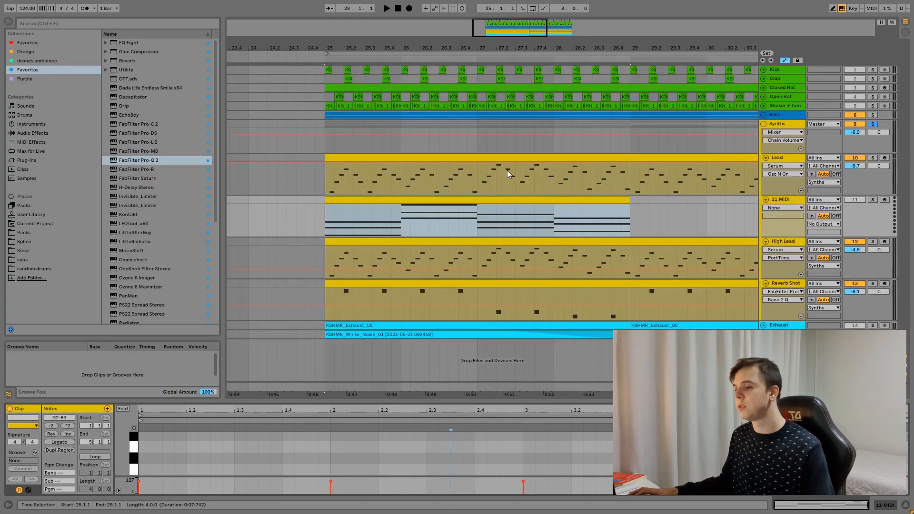
shift+click(508, 174)
key(ctrl+alt+e)
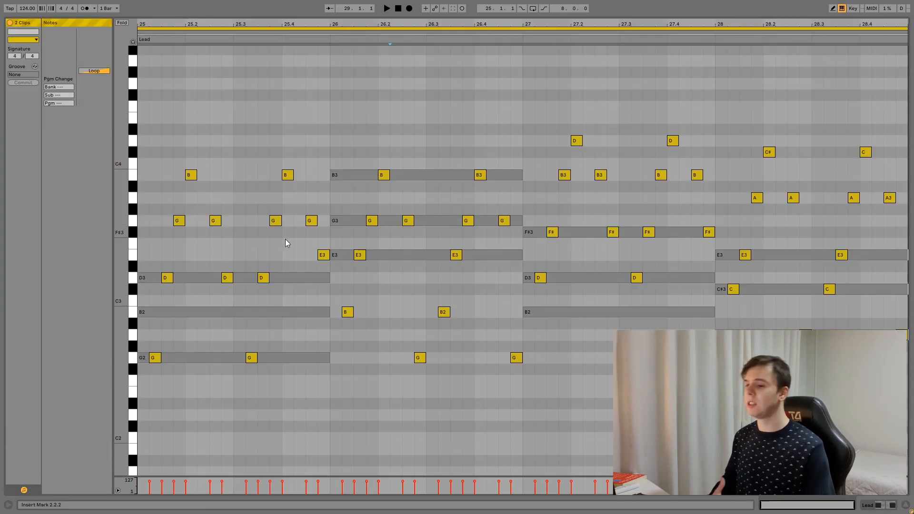
key(alt+Down)
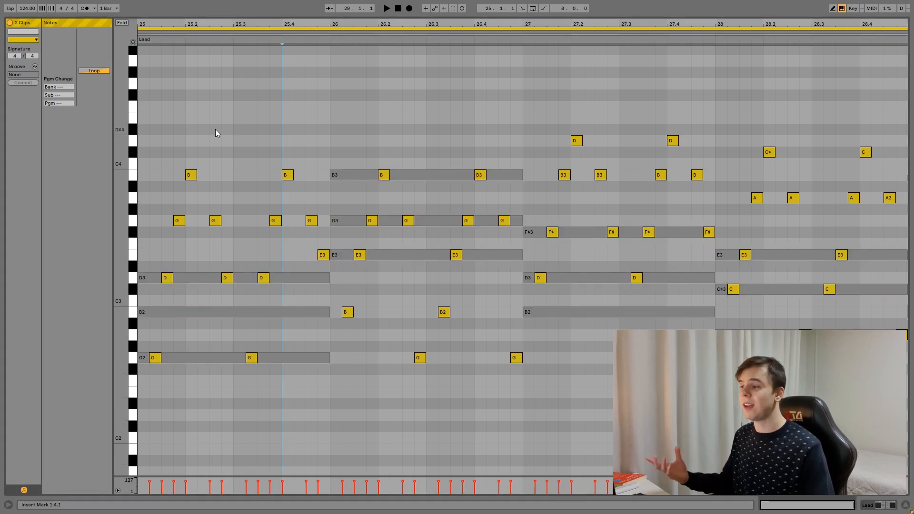
Step: Shift Lead notes by octaves: bar 25's upper notes down, bar 26's low notes up, and the upper notes of bars 27 and 28 down
drag(144, 142, 317, 227)
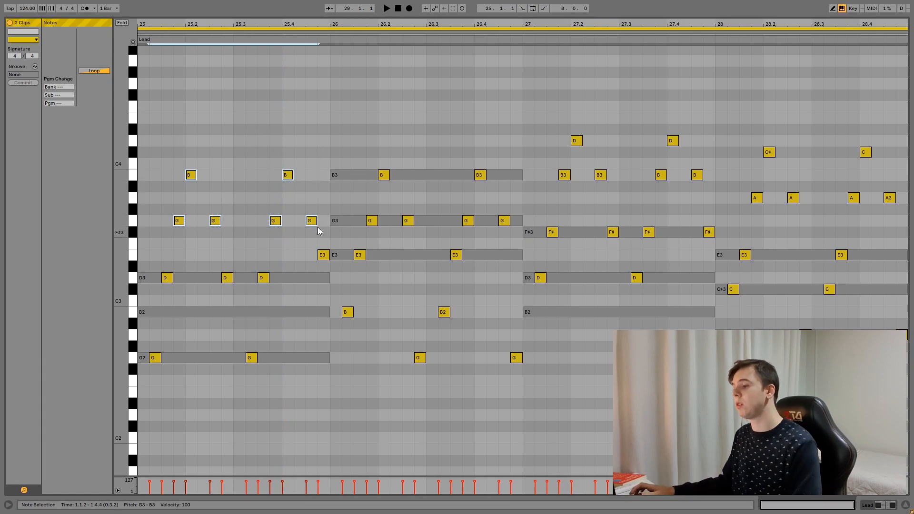
key(shift+Down)
drag(465, 371, 347, 312)
drag(518, 381, 380, 305)
key(shift+Up)
drag(543, 107, 902, 210)
key(shift+Down)
click(901, 209)
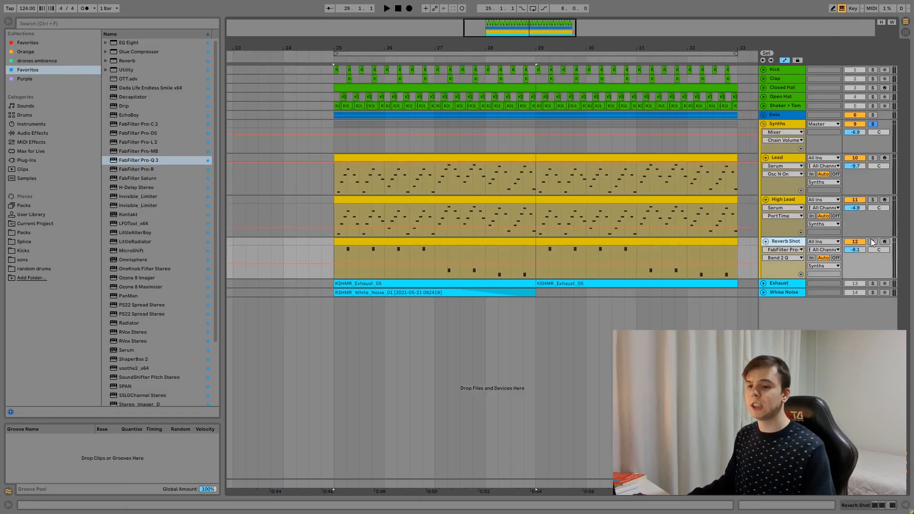
Step: Solo the Reverb Shot track, play it from bar 25 and show its device chain
click(873, 242)
click(339, 256)
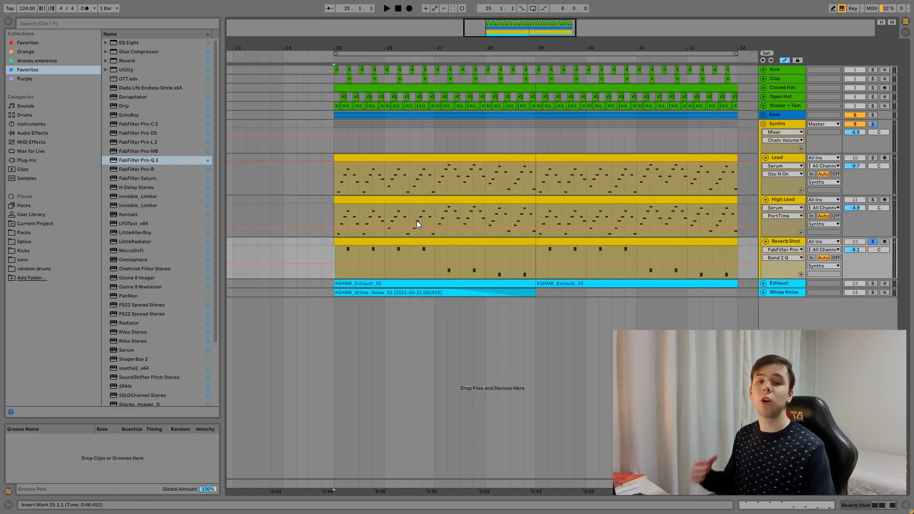
drag(511, 25, 519, 27)
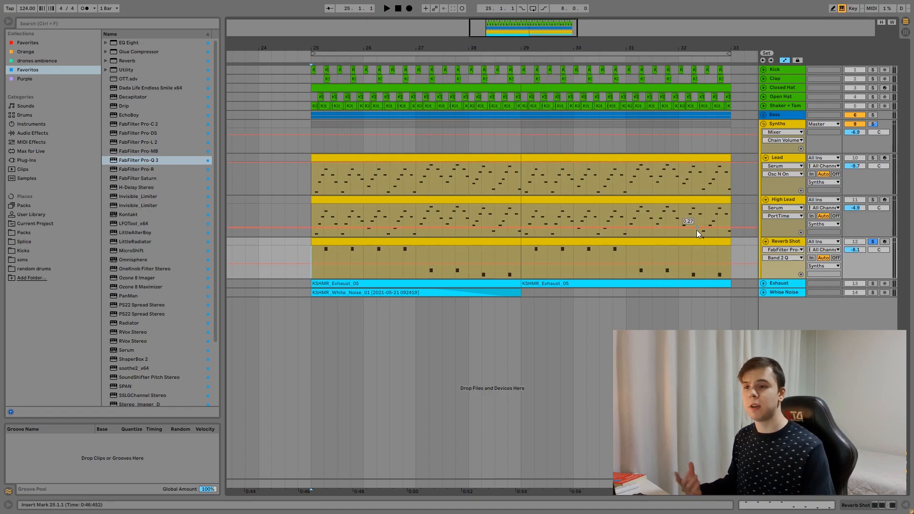
drag(497, 34, 494, 38)
key(space)
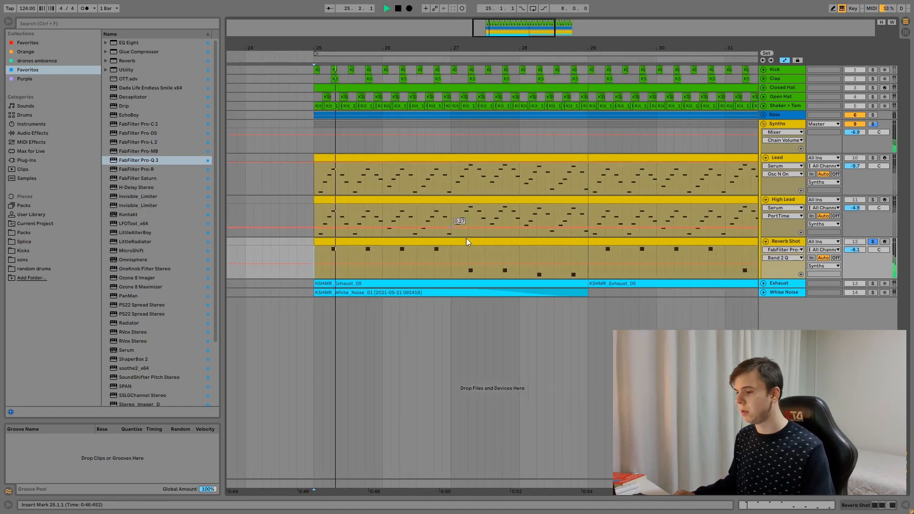
double_click(784, 242)
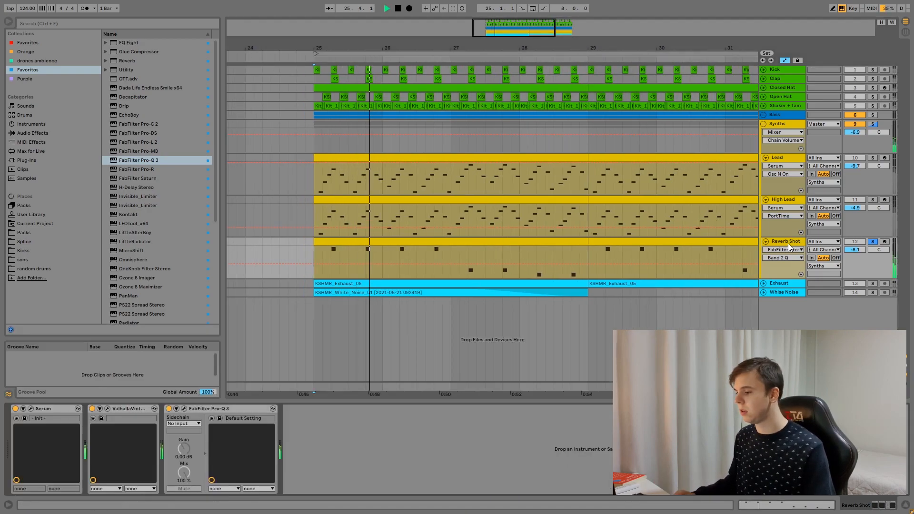
Step: Review the Reverb Shot's Serum oscillators, envelope and effects filter, and close the synth window
click(31, 409)
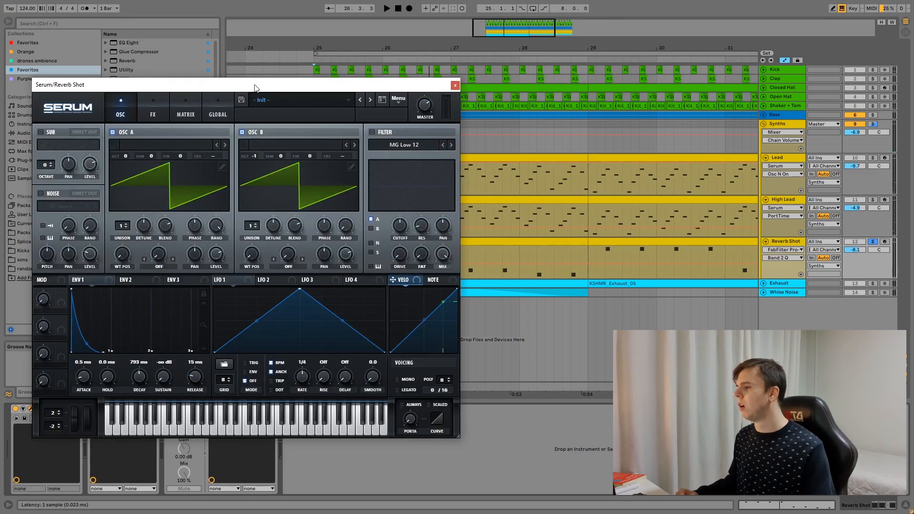
drag(254, 87, 350, 83)
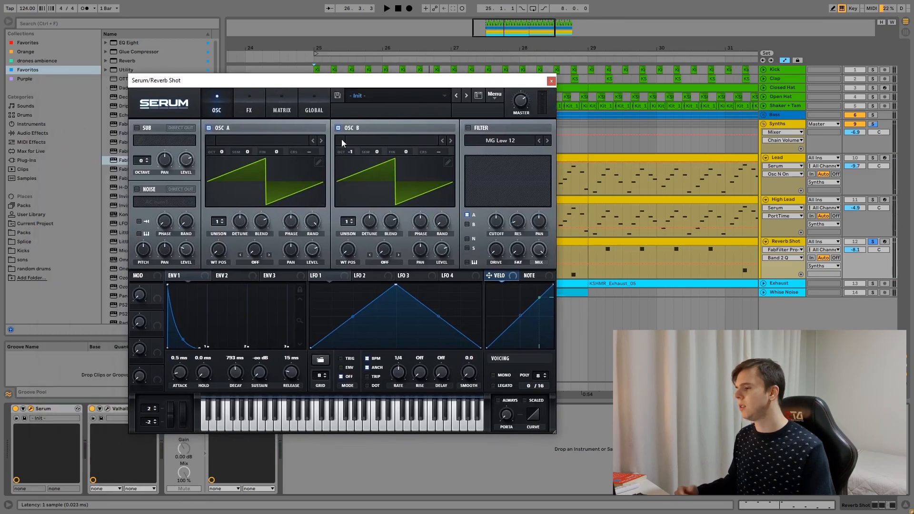
click(250, 98)
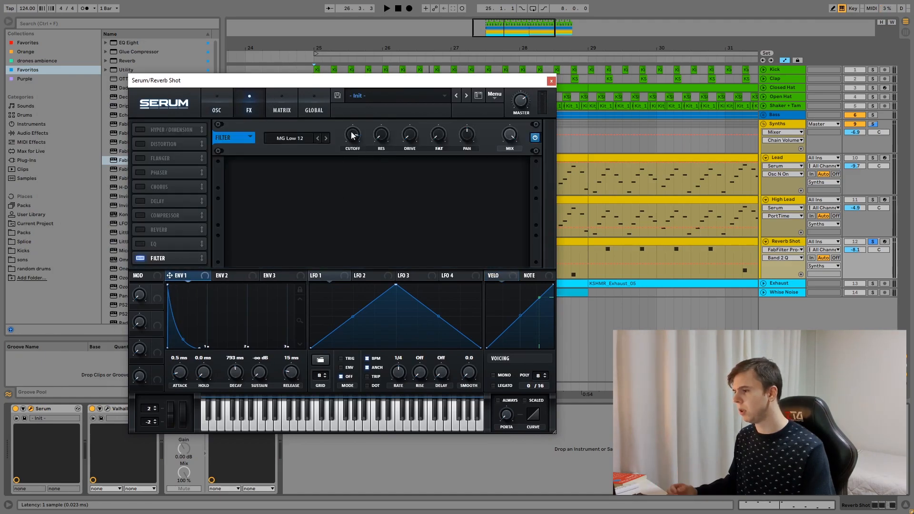
click(551, 80)
Step: Compare the Reverb Shot with ValhallaVintageVerb bypassed and enabled, and review its FabFilter Pro-Q 3 curve
click(107, 408)
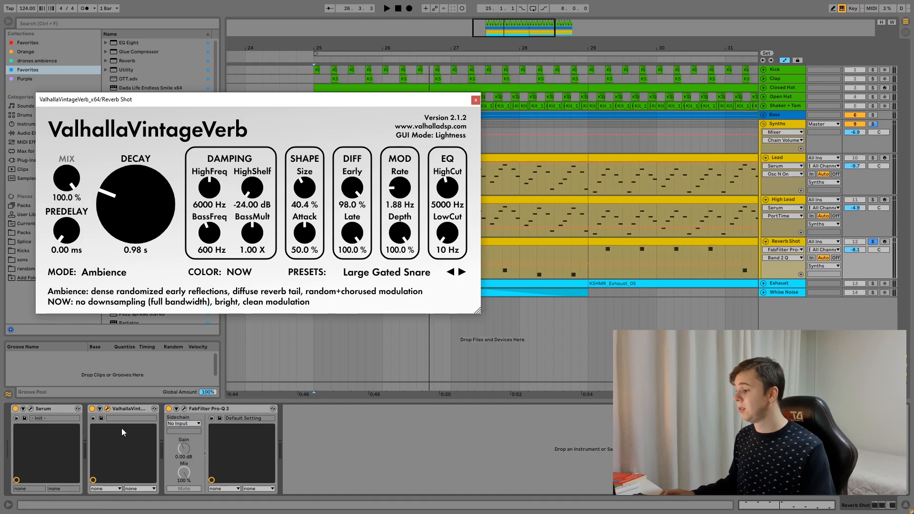
click(92, 411)
key(space)
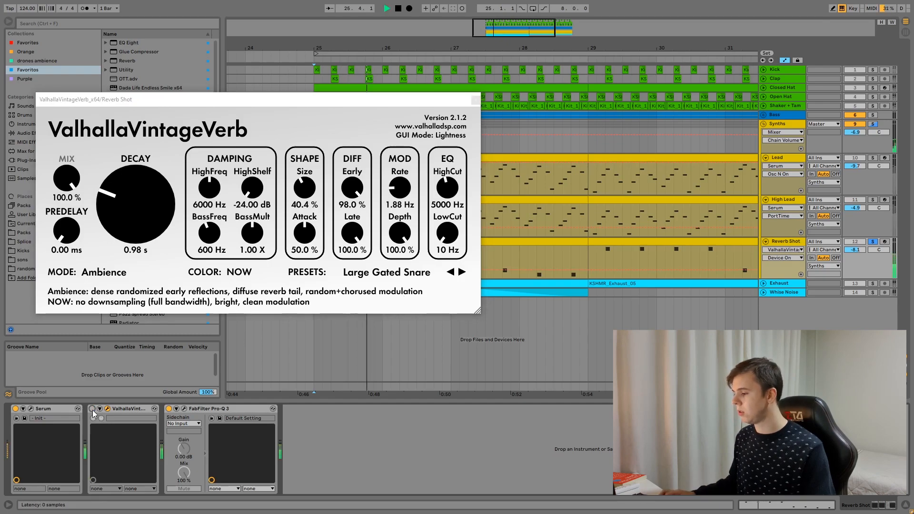
click(185, 409)
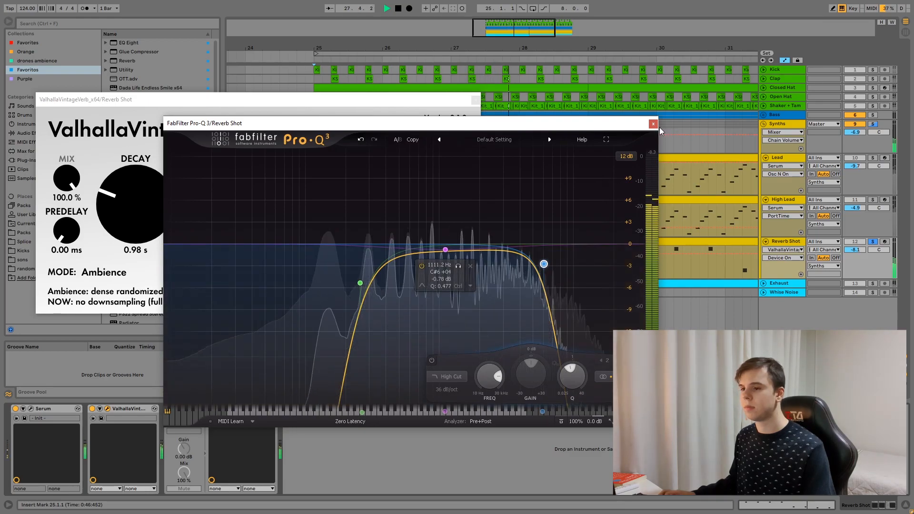
click(653, 124)
click(472, 101)
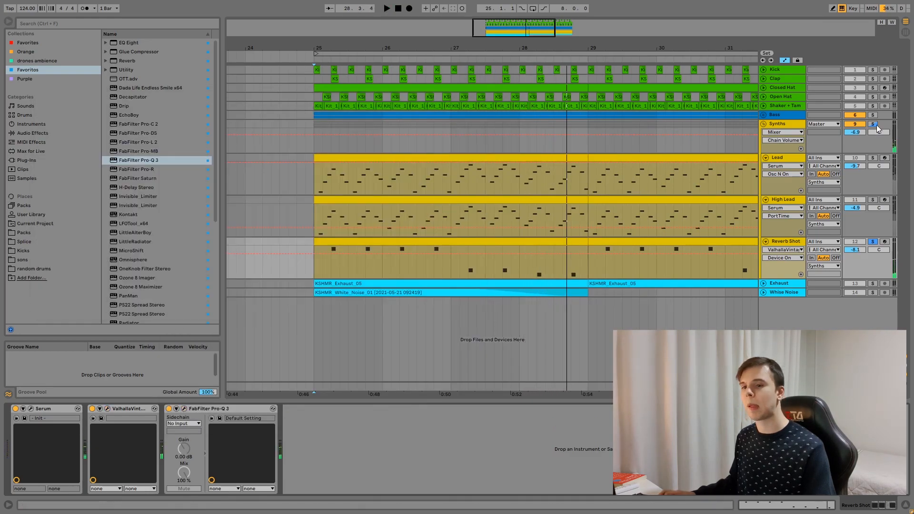
Step: Solo the whole Synths group, loop four bars from bar 25 and show the group's device chain
click(875, 125)
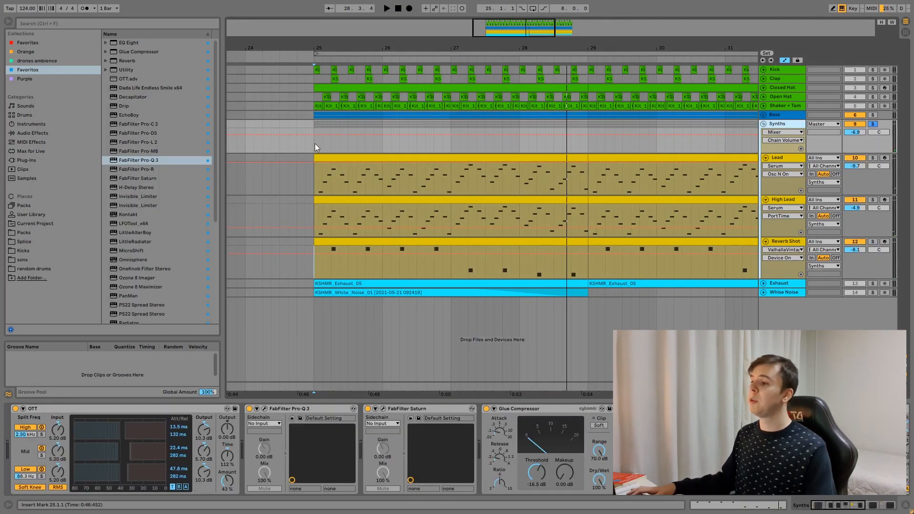
drag(315, 147, 589, 148)
key(ctrl+l)
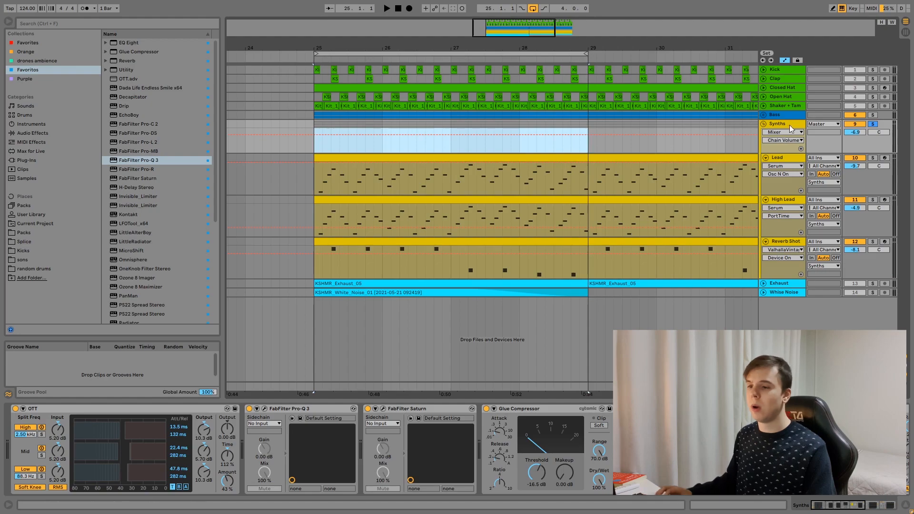
click(789, 124)
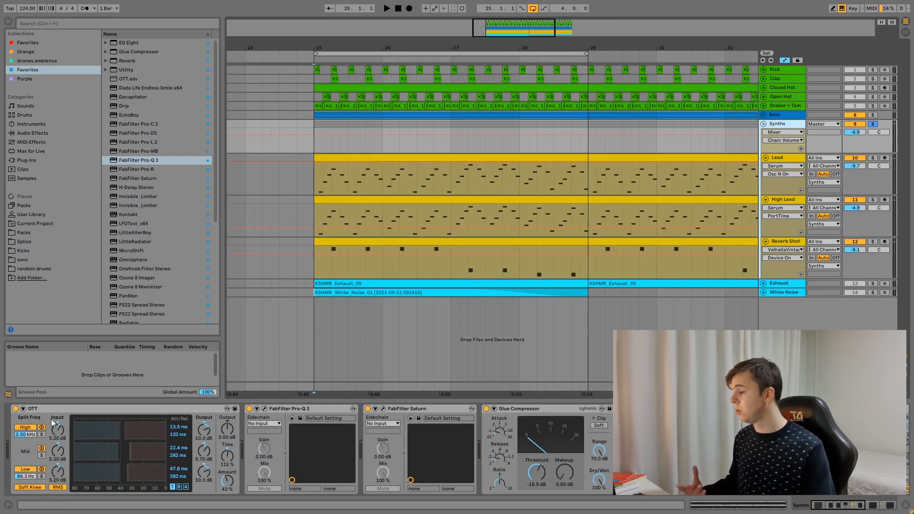
Step: Bypass the Synths group's effects and play the loop, re-enabling OTT to hear its contribution
click(14, 409)
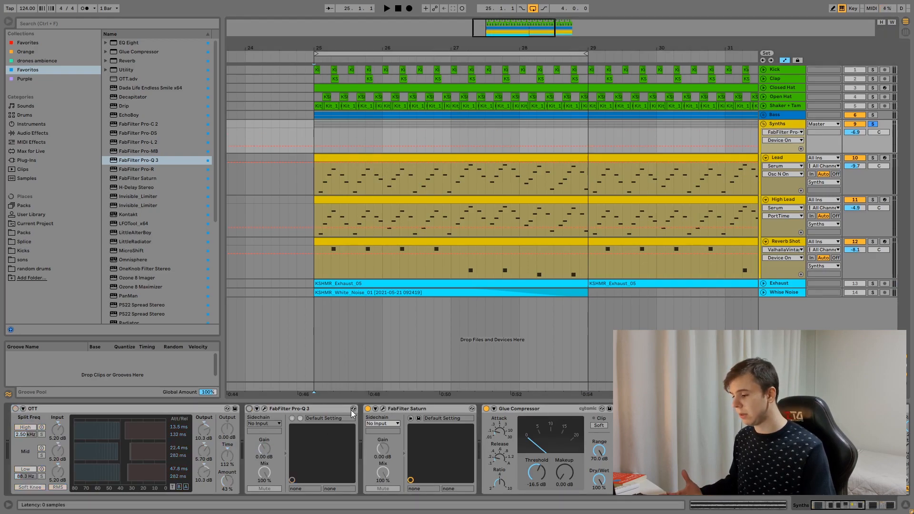
click(367, 409)
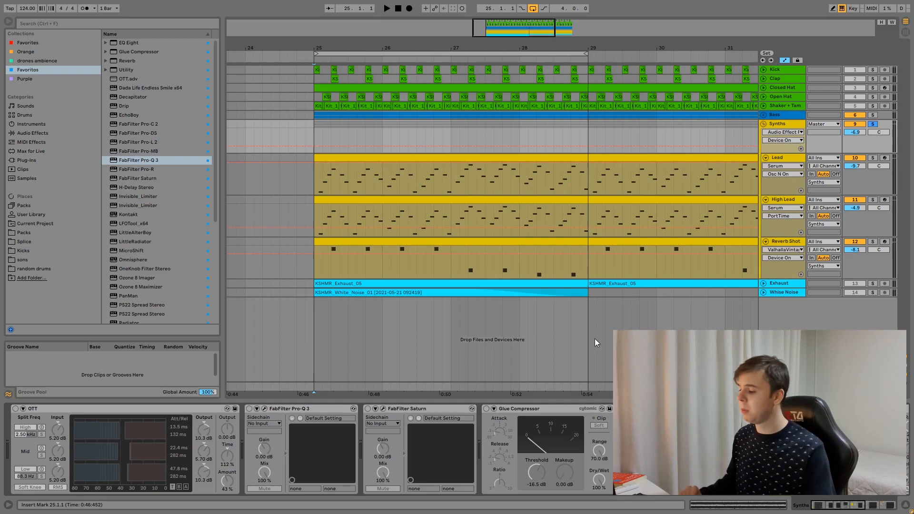
key(space)
click(15, 409)
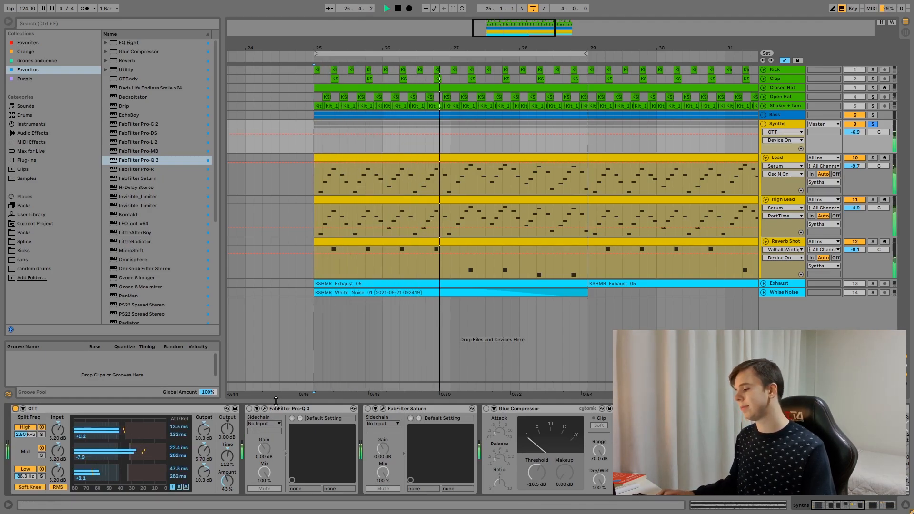
Step: Re-enable FabFilter Pro-Q 3 on the Synths group, review its EQ curve and close its window
click(249, 409)
click(265, 409)
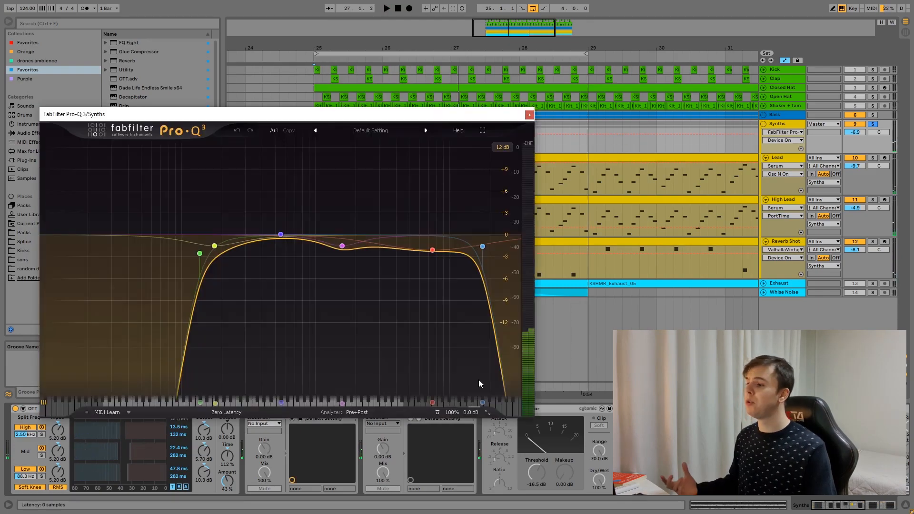
drag(483, 106, 523, 96)
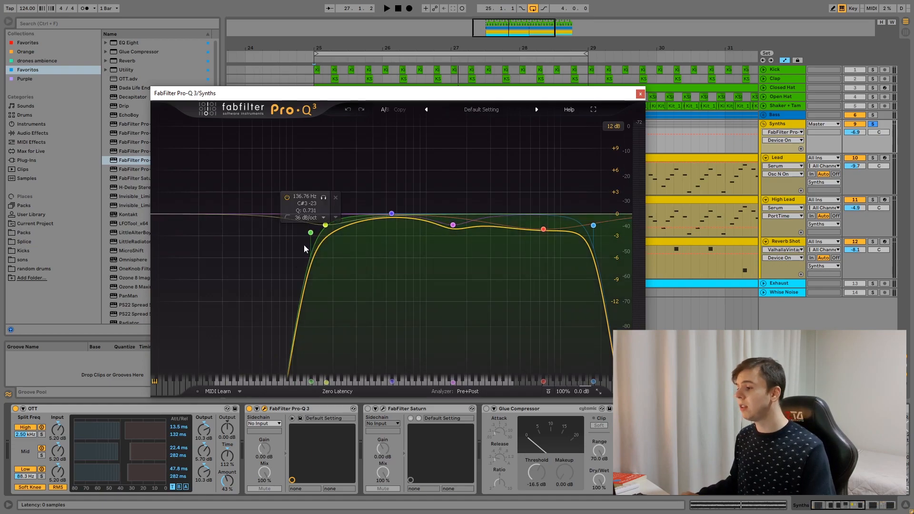
click(640, 94)
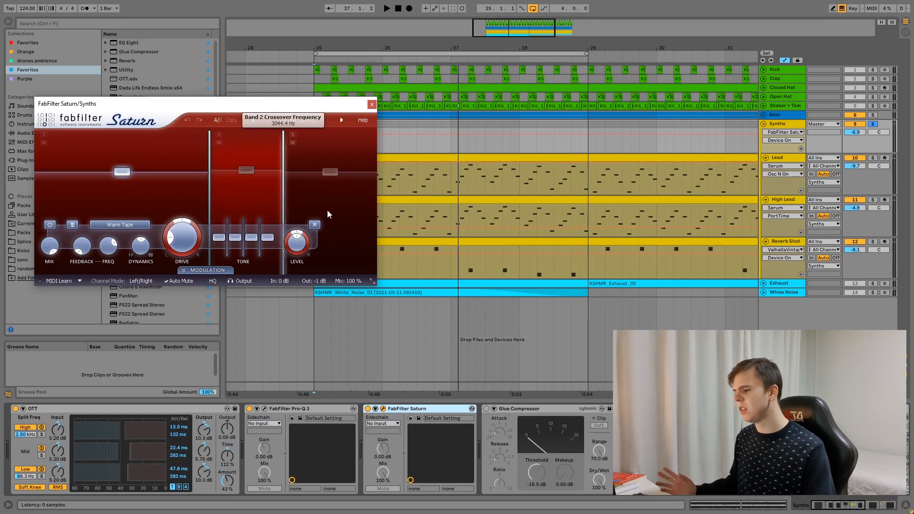
Step: Review band 2 of FabFilter Saturn on the Synths group, compare the loop with Saturn bypassed and enabled, and close its window
click(246, 170)
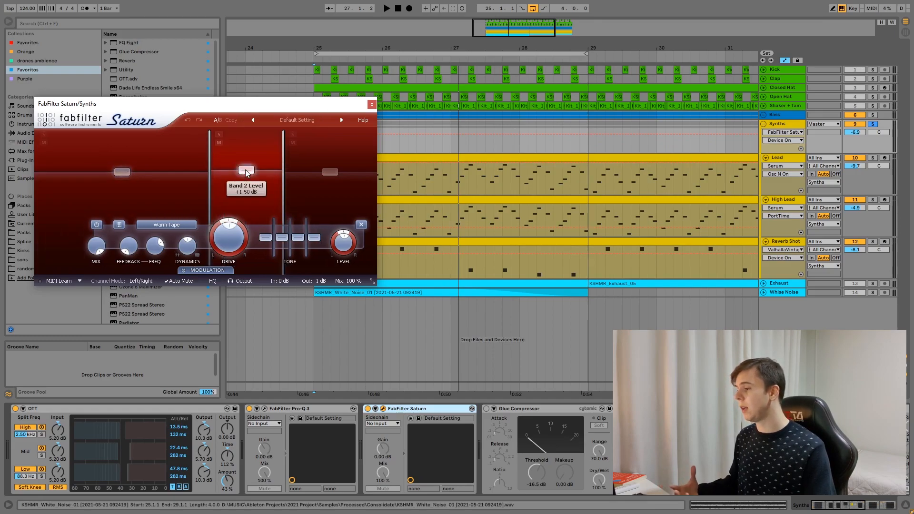
click(367, 408)
key(space)
click(367, 408)
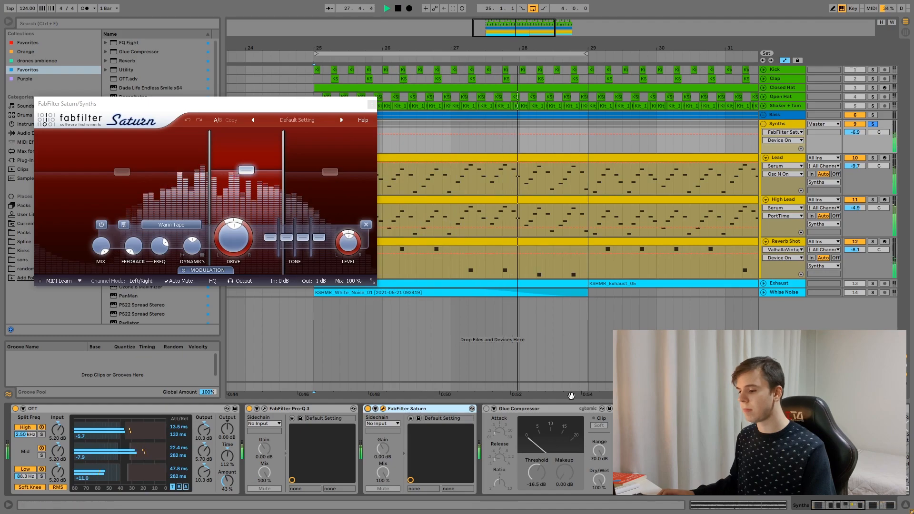
key(space)
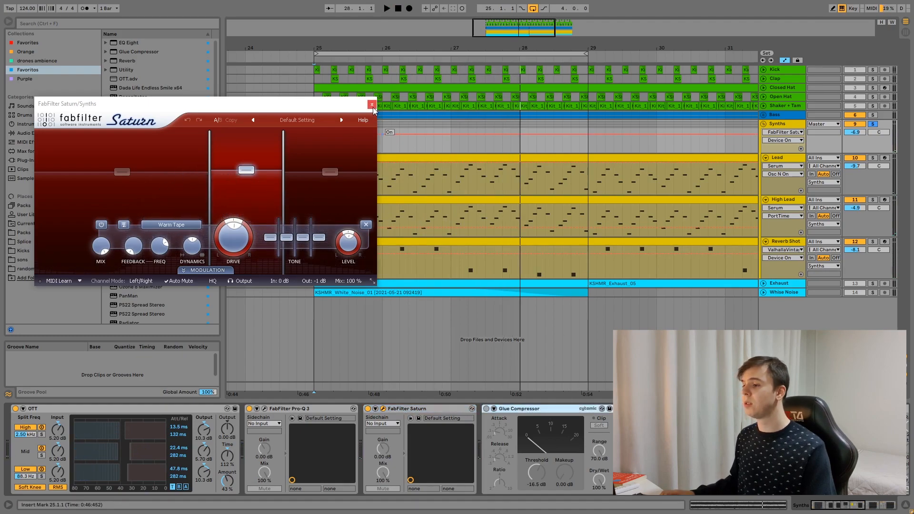
click(372, 104)
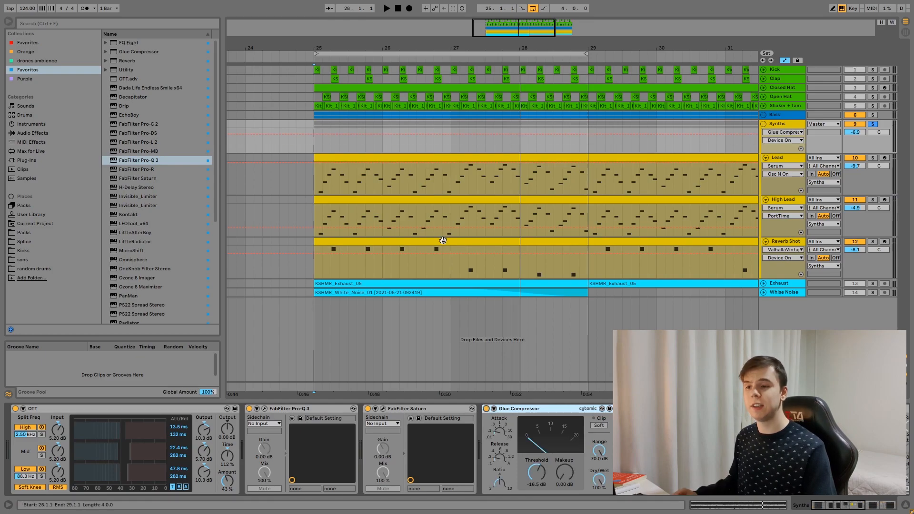
Step: Play the Synths loop with the Glue Compressor enabled and bring the group's Audio Effect Rack into view
key(space)
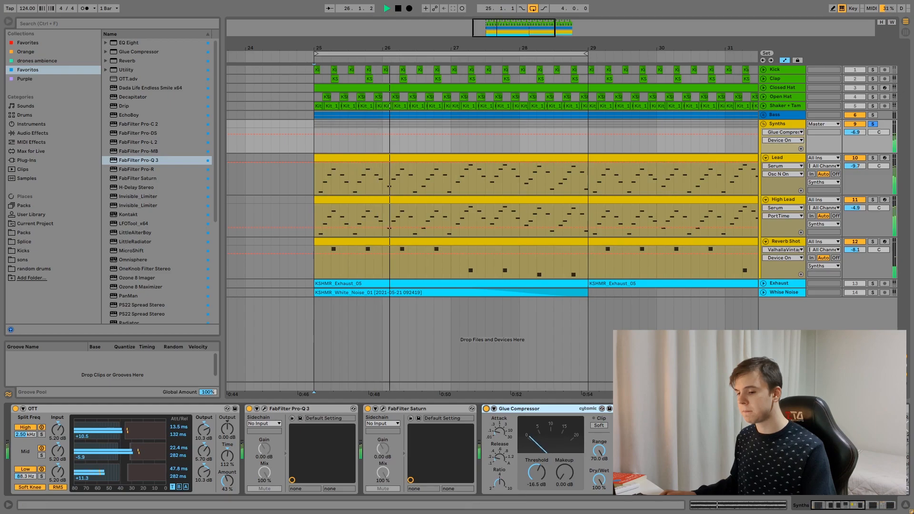
click(859, 505)
drag(858, 502, 868, 504)
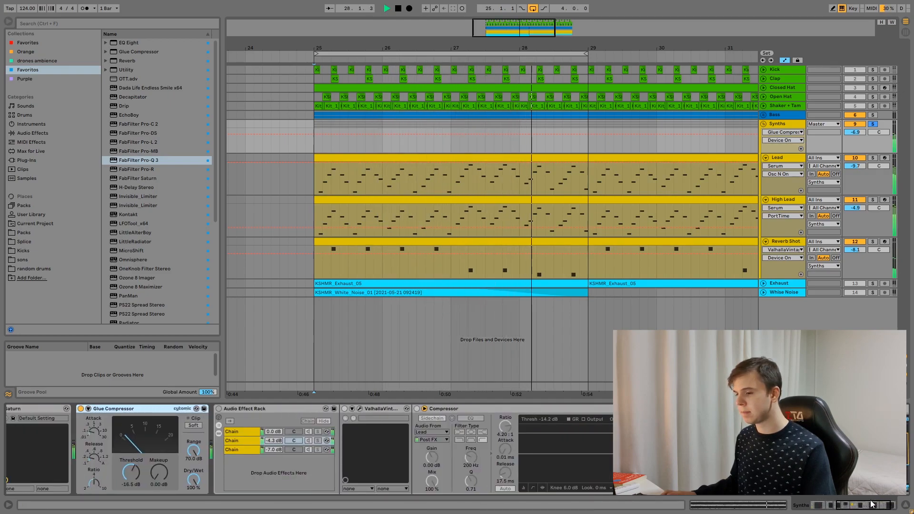
key(space)
Step: Enable the Synths group's Audio Effect Rack, look through its chains and play the loop with the ValhallaVintageVerb chain soloed
click(235, 409)
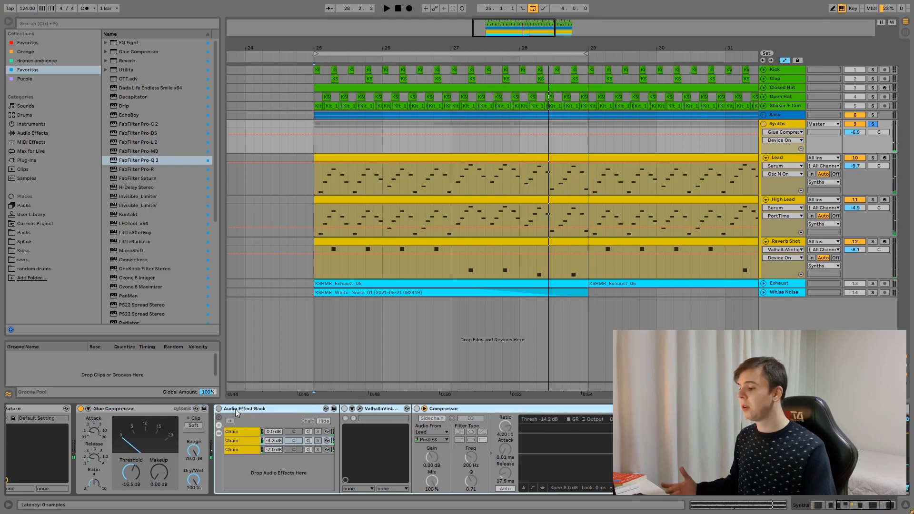
click(219, 409)
click(252, 441)
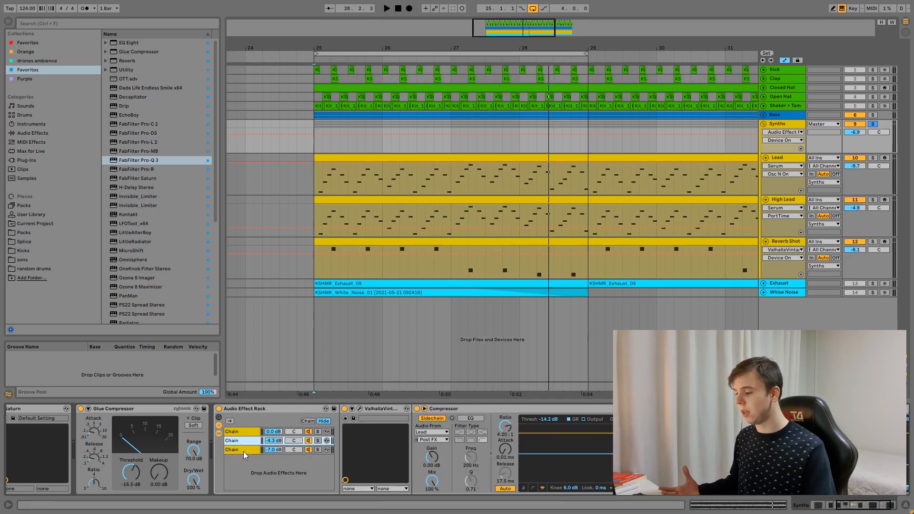
click(253, 433)
click(254, 442)
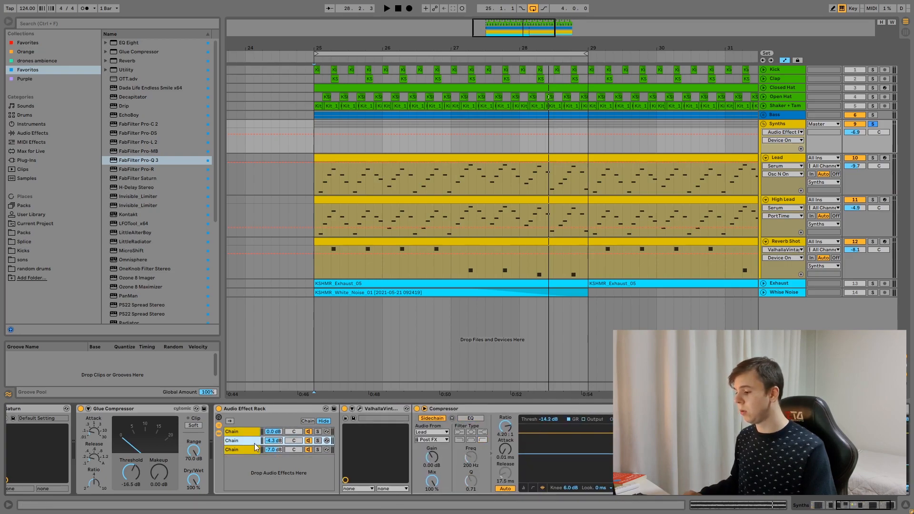
key(space)
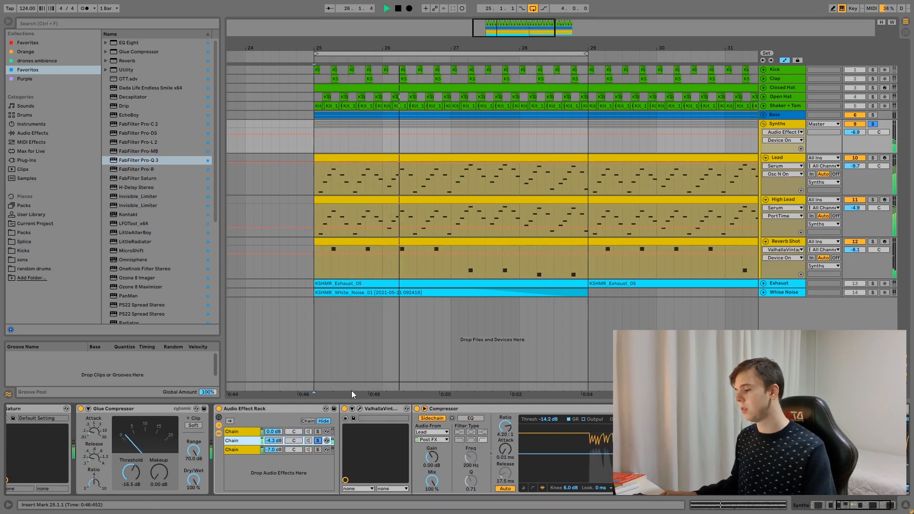
key(space)
Step: Solo the rack's Delay chain during playback and unsolo it to hear all three chains together
click(308, 451)
click(317, 450)
key(space)
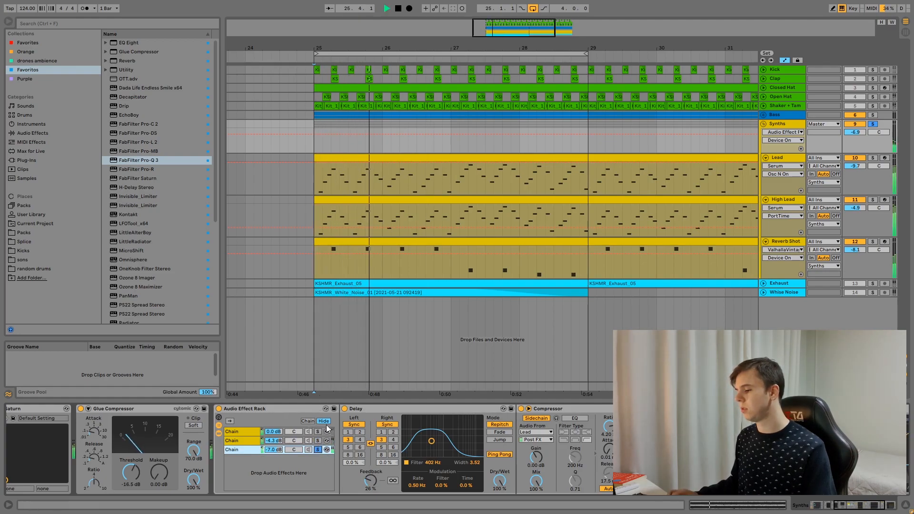
click(318, 450)
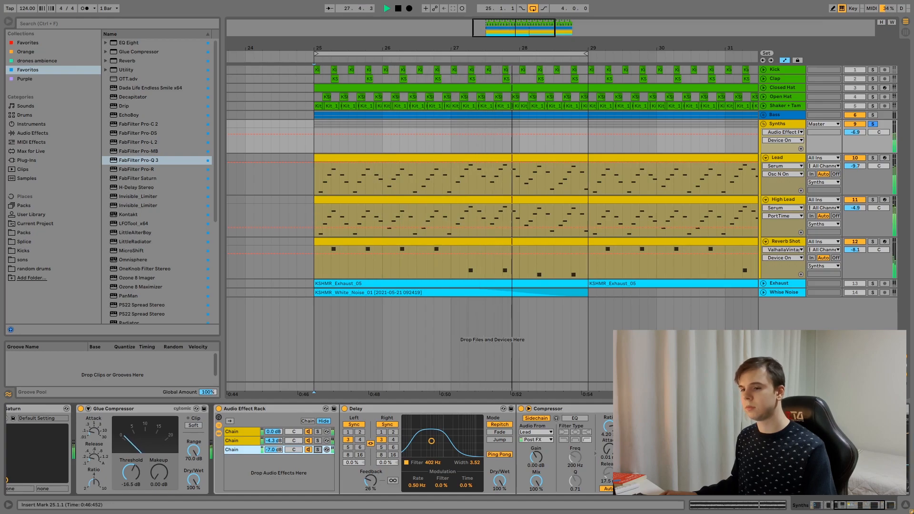
key(space)
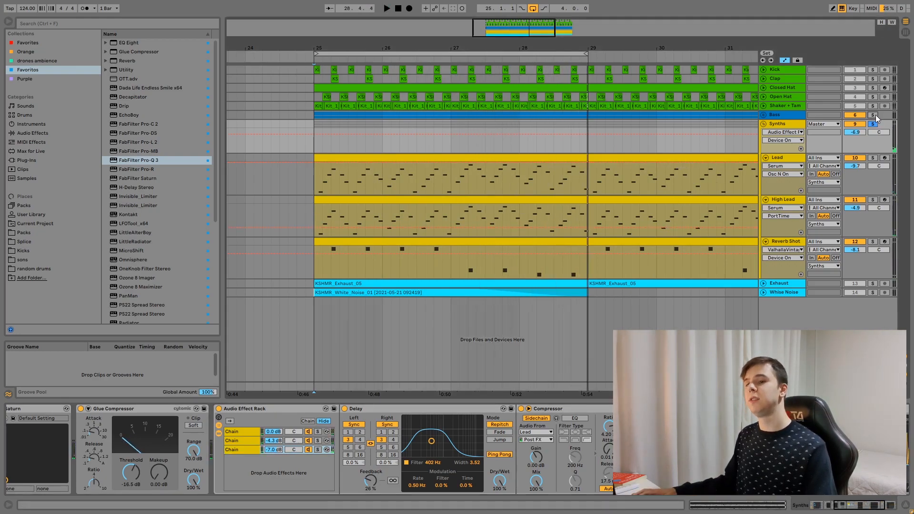
Step: Play the Synths together with the soloed Kick and Bass from bar 25, and turn off the arrangement loop
click(872, 69)
key(space)
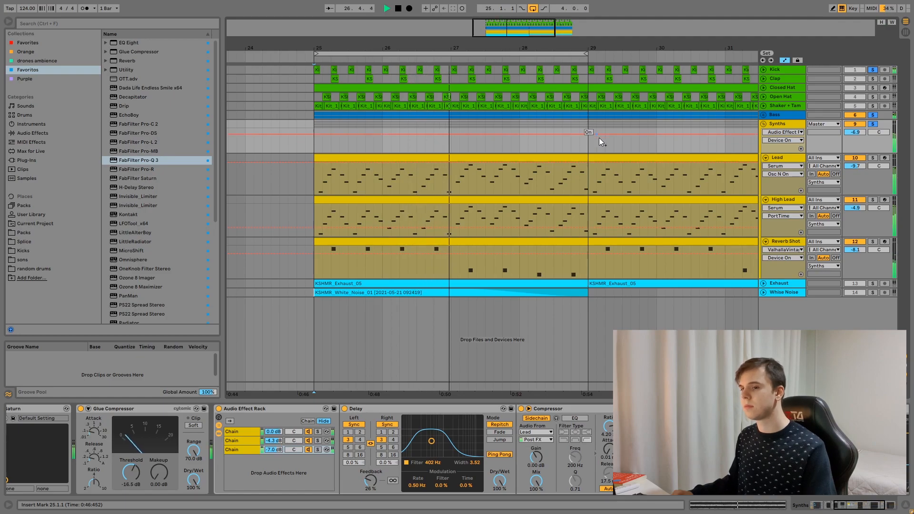
drag(507, 35, 508, 30)
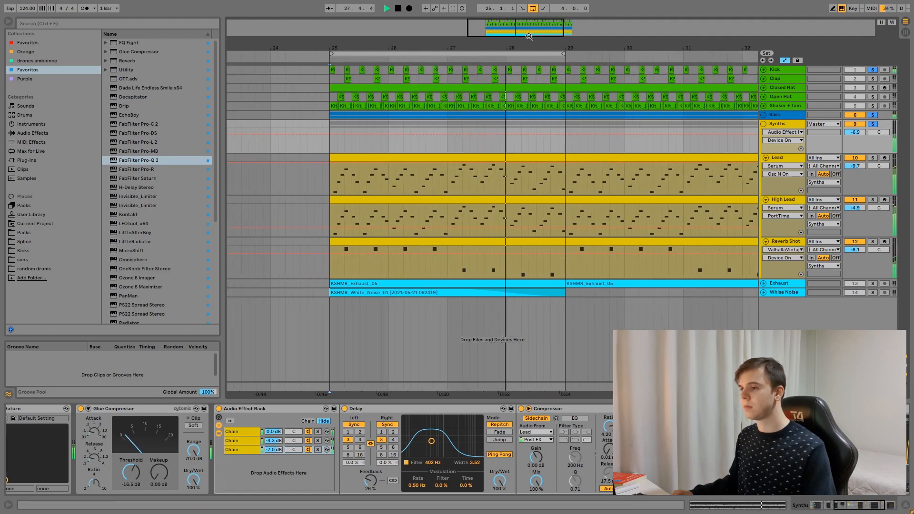
key(ctrl+l)
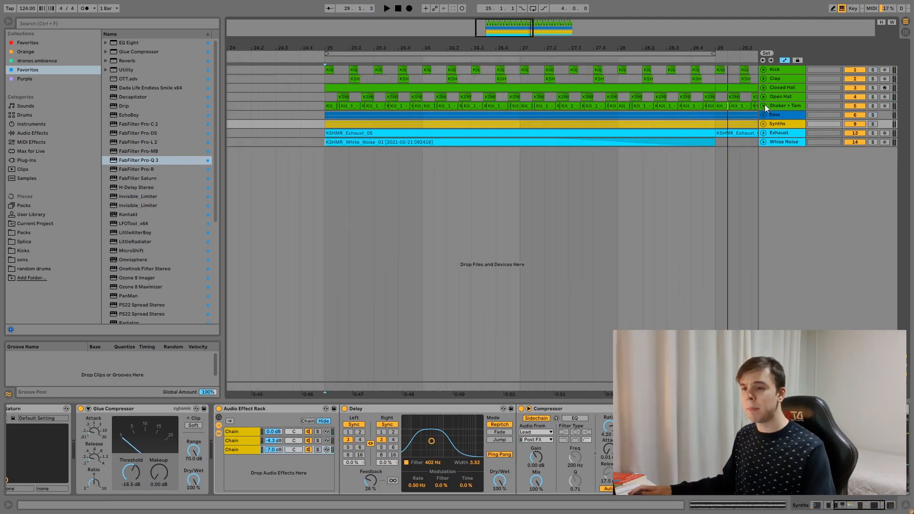
Step: Unfold the Shaker + Tambourine, Open Hat, Closed Hat, Clap and Kick tracks to show their clips
click(763, 105)
click(763, 96)
click(763, 88)
click(763, 79)
click(764, 71)
click(764, 71)
Step: Audition the Kick on its own from bar 25, followed by the soloed Clap
click(872, 70)
drag(513, 32, 515, 33)
key(space)
click(872, 111)
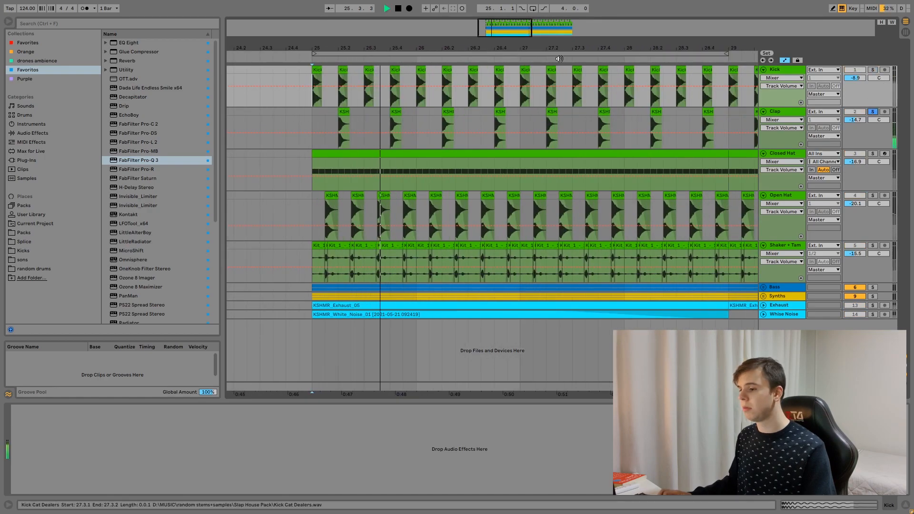
Step: Unfold the Synths group to show its lead layers and return to the drum tracks
click(763, 296)
scroll(775, 263, down, 1)
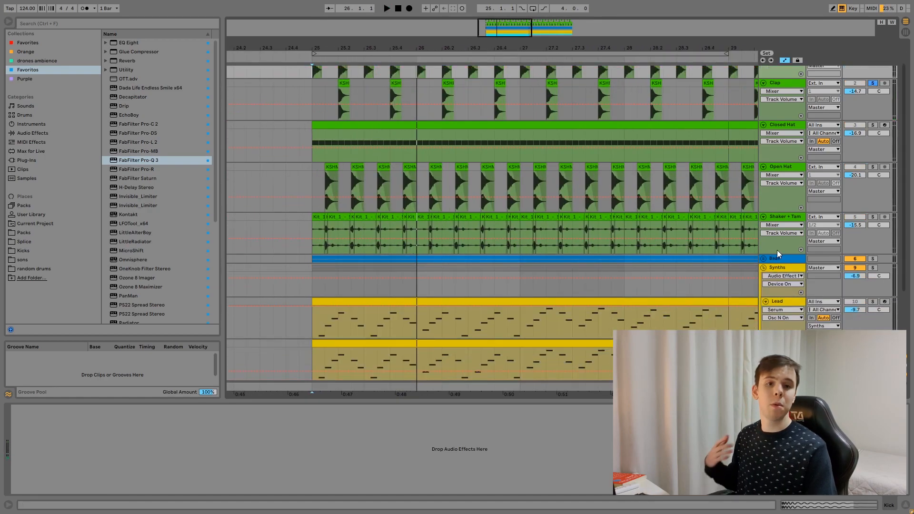
scroll(778, 248, down, 2)
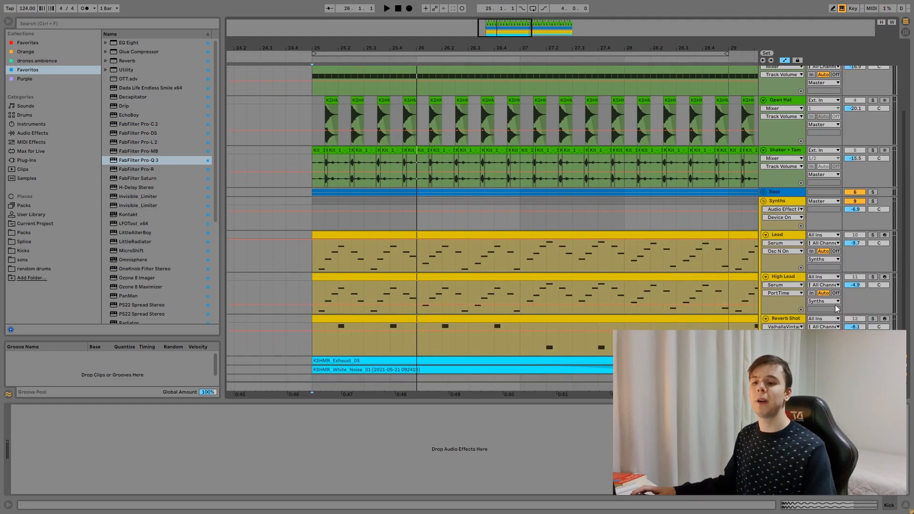
ctrl+click(873, 318)
scroll(514, 233, up, 3)
Step: Play the soloed Closed Hat, select its first four-bar clip and show the LFOTool volume curve in its device chain
key(space)
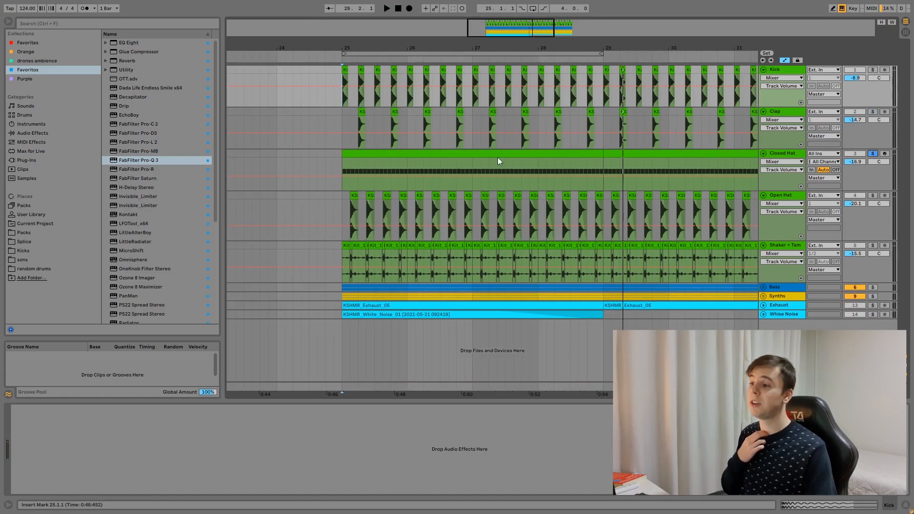
click(509, 146)
click(507, 153)
drag(392, 407, 644, 251)
click(791, 155)
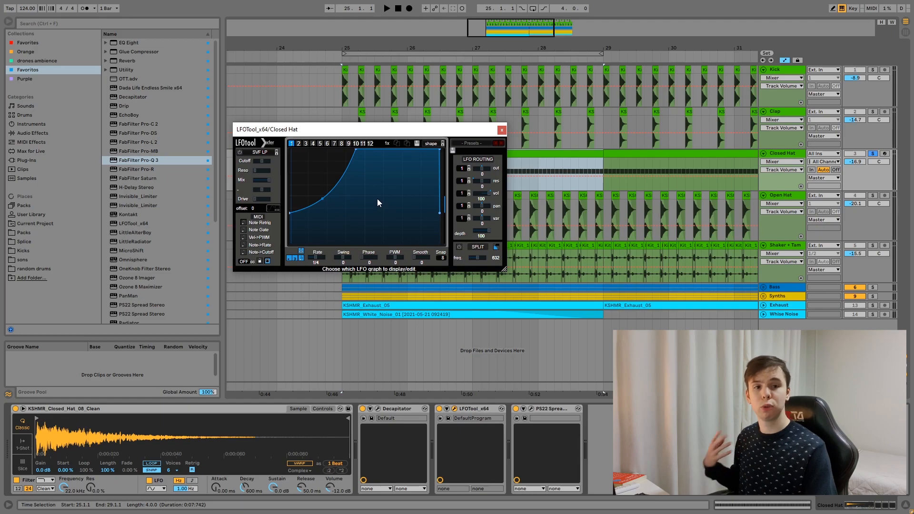
Step: Compare the Closed Hat with LFOTool bypassed and enabled during playback, and close the plug-in window
key(space)
click(439, 409)
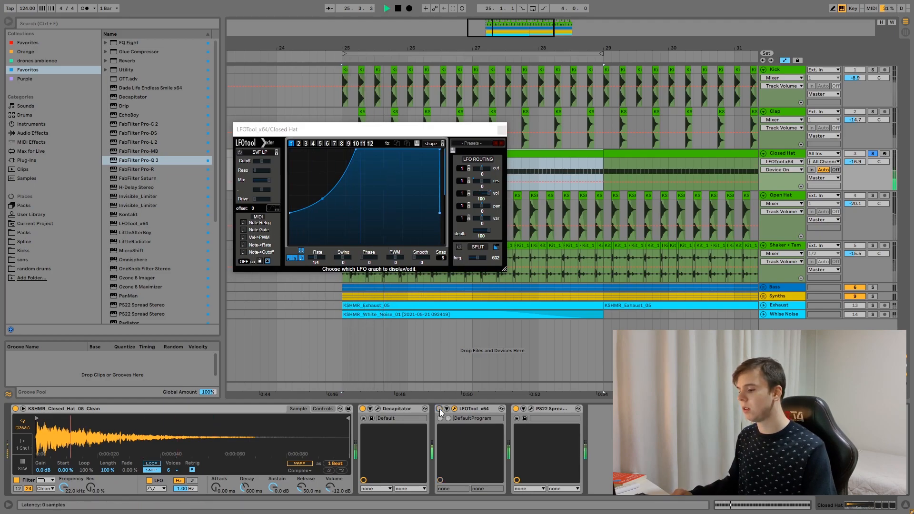
click(439, 409)
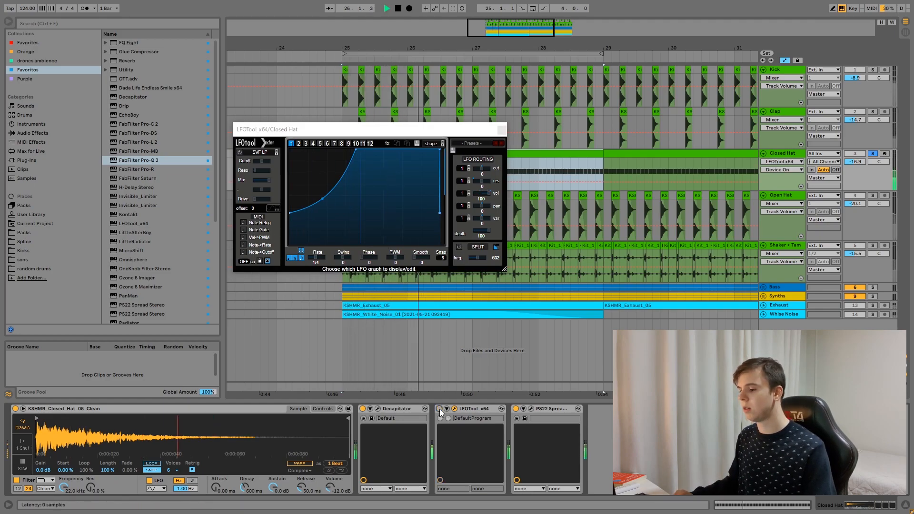
key(space)
click(501, 130)
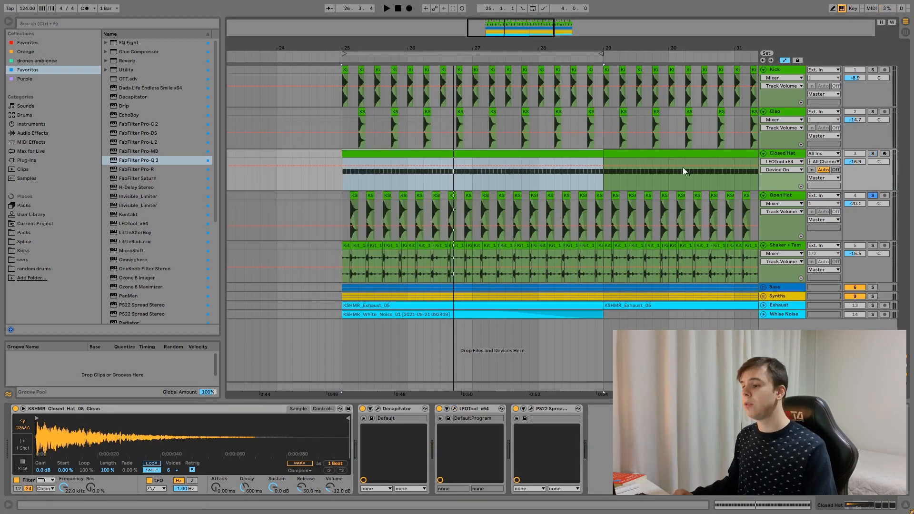
Step: Audition the Open Hat and the Shaker + Tambourine tracks one after the other, each soloed from bar 25
click(341, 207)
key(space)
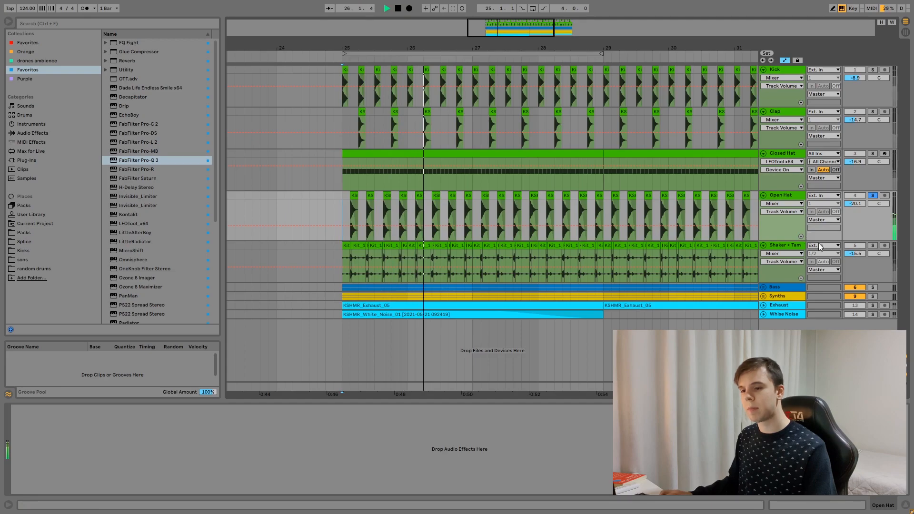
click(792, 245)
click(873, 245)
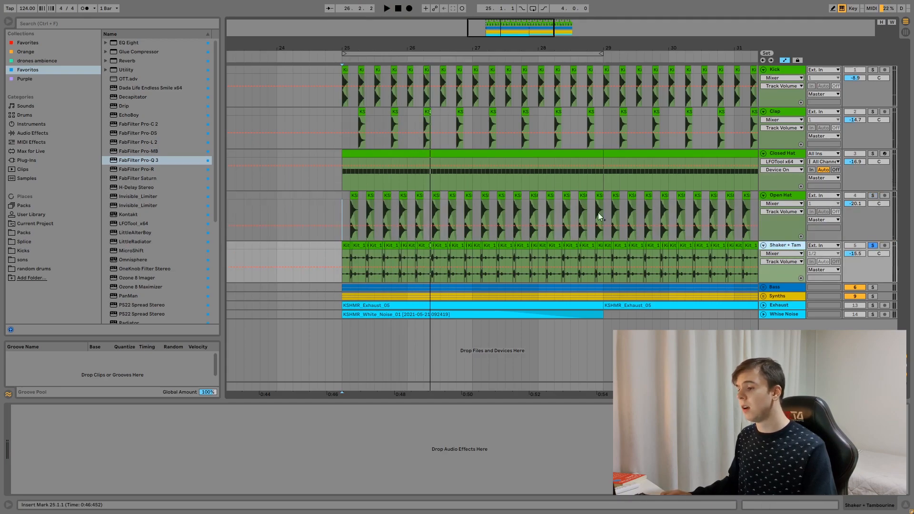
drag(504, 31, 505, 40)
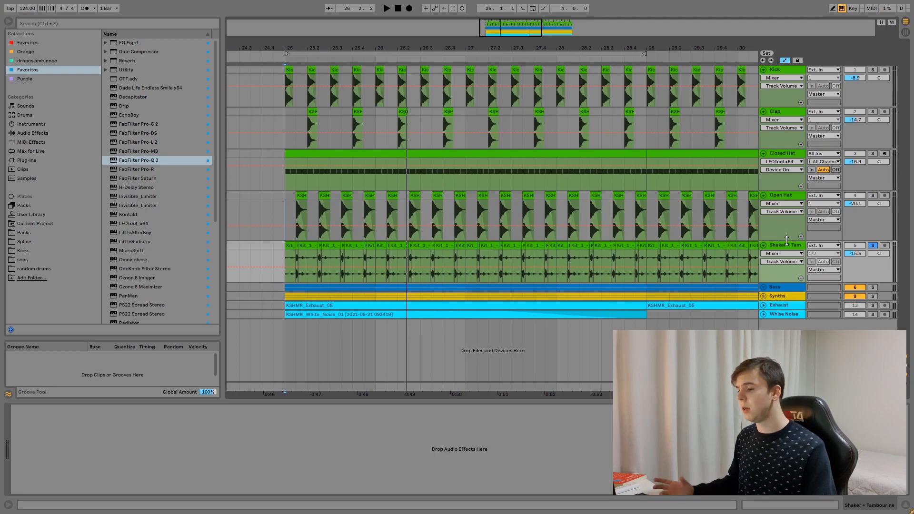
key(space)
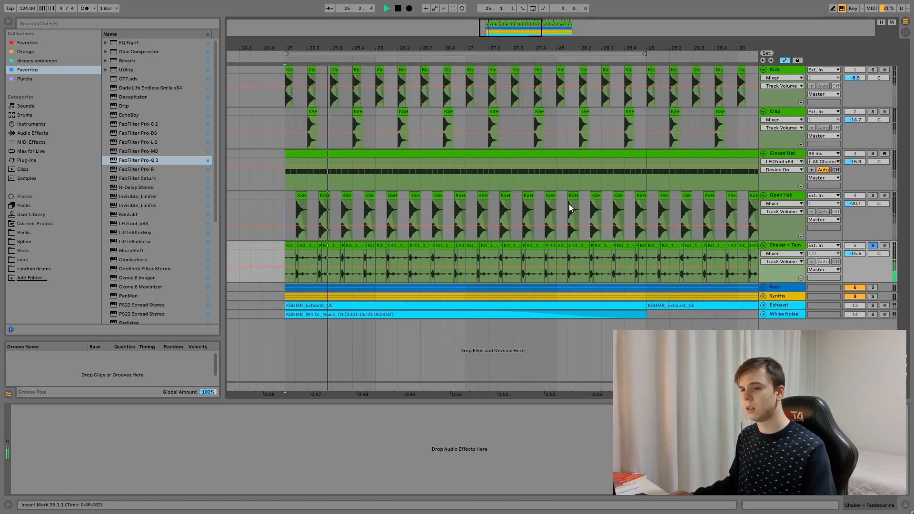
key(space)
Step: Solo all five drum tracks from Kick to Shaker + Tambourine and play them together from bar 25
drag(505, 31, 505, 24)
click(873, 70)
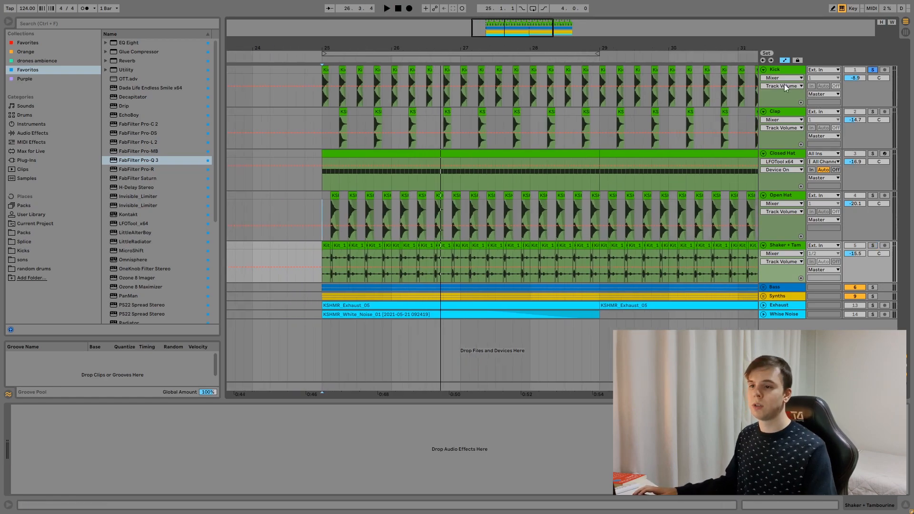
click(783, 70)
click(788, 253)
shift+click(788, 245)
key(s)
key(space)
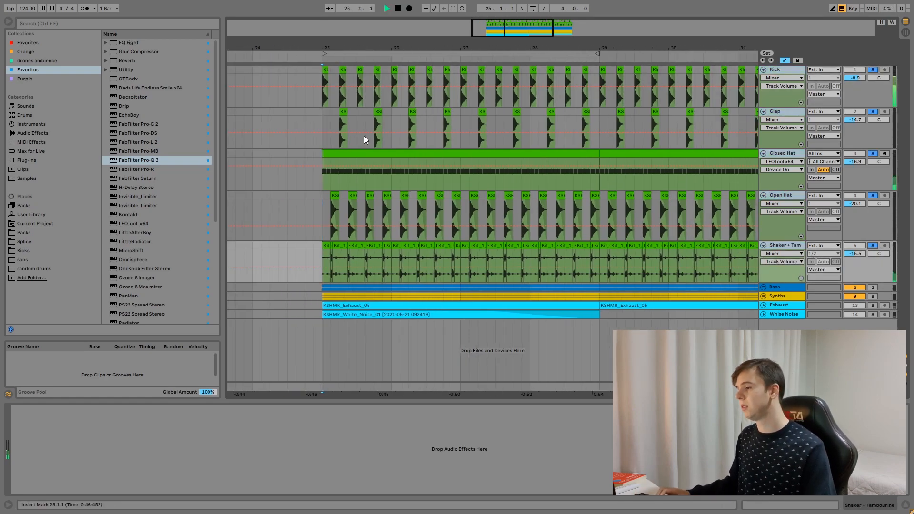
drag(517, 36, 517, 31)
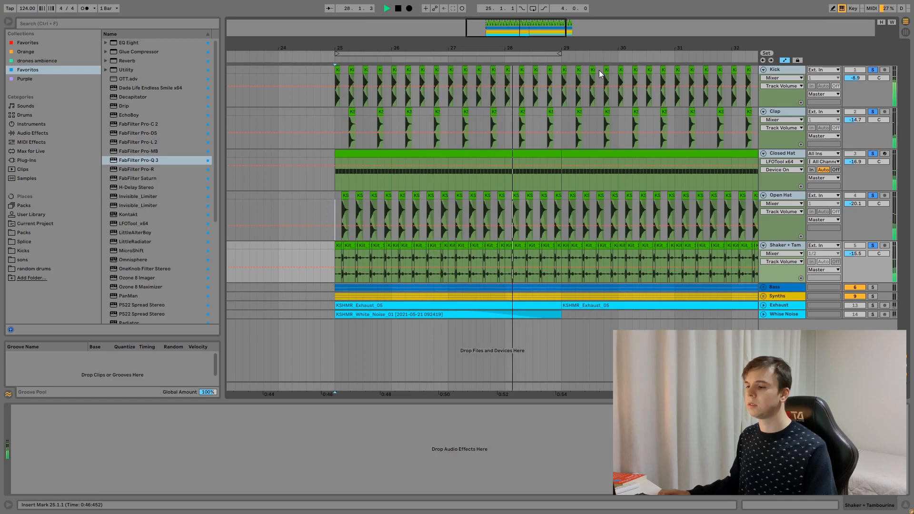
key(space)
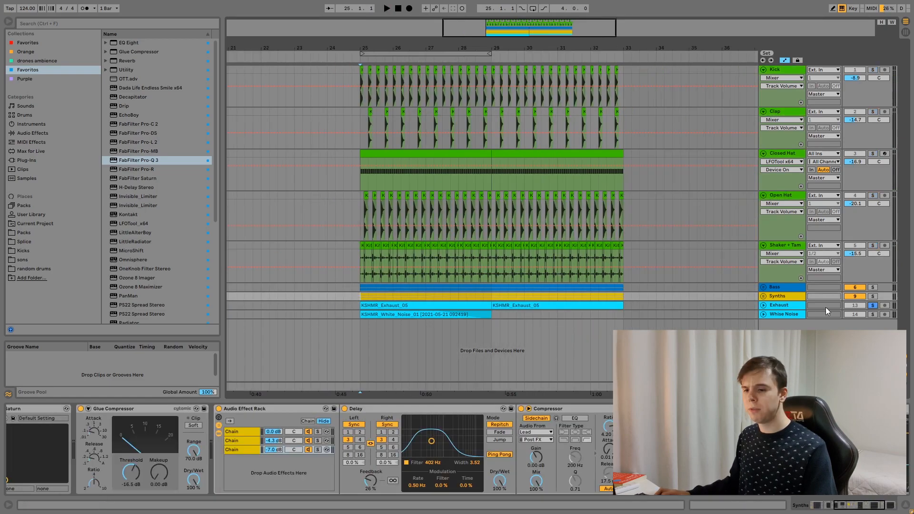
Step: Play the soloed Exhaust track, showing its waveform and its kick-sidechained Compressor
click(789, 305)
key(space)
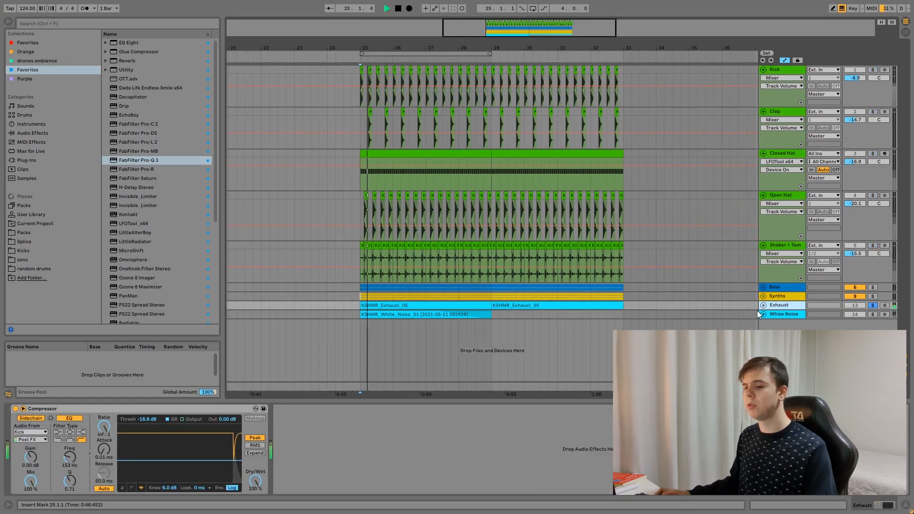
click(763, 305)
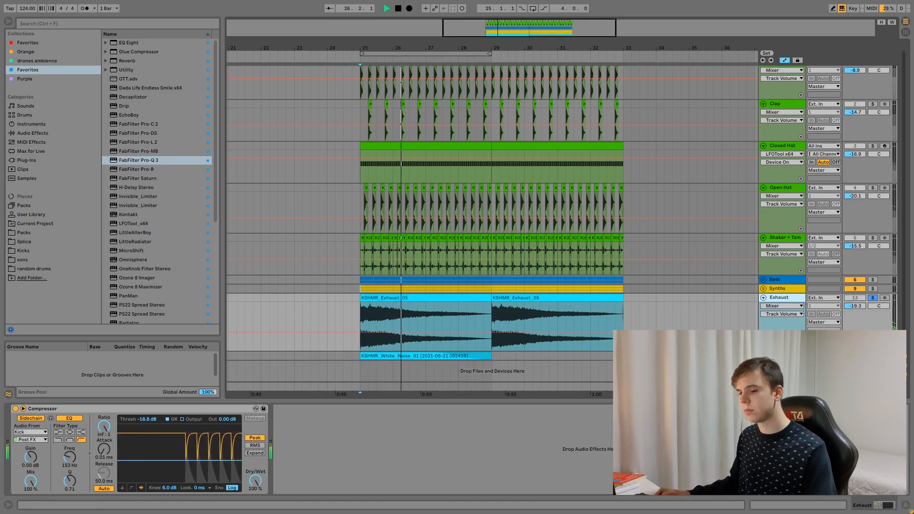
scroll(722, 317, down, 2)
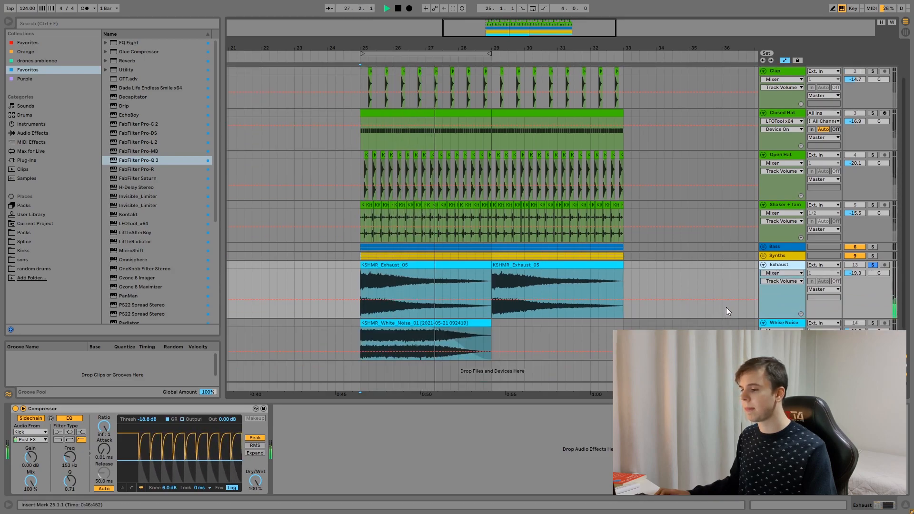
key(space)
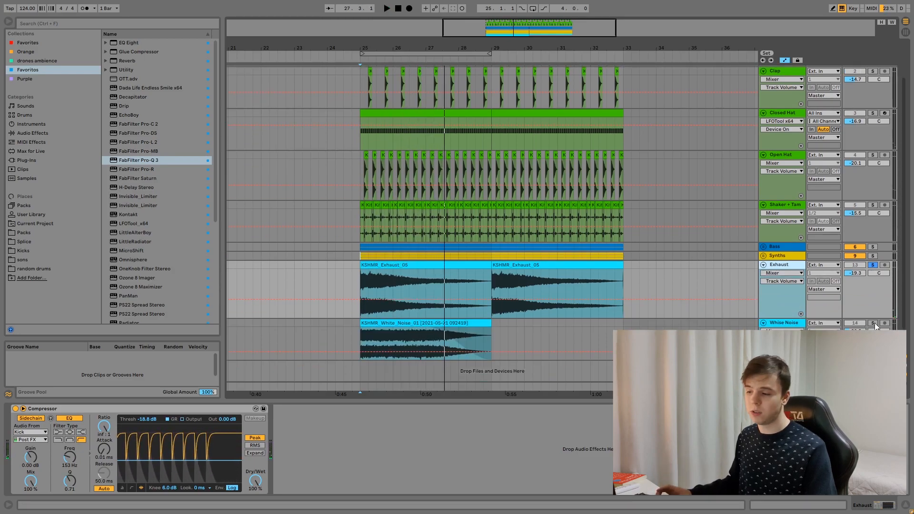
Step: Solo the Whise Noise track and play it from bar 25
click(874, 323)
key(space)
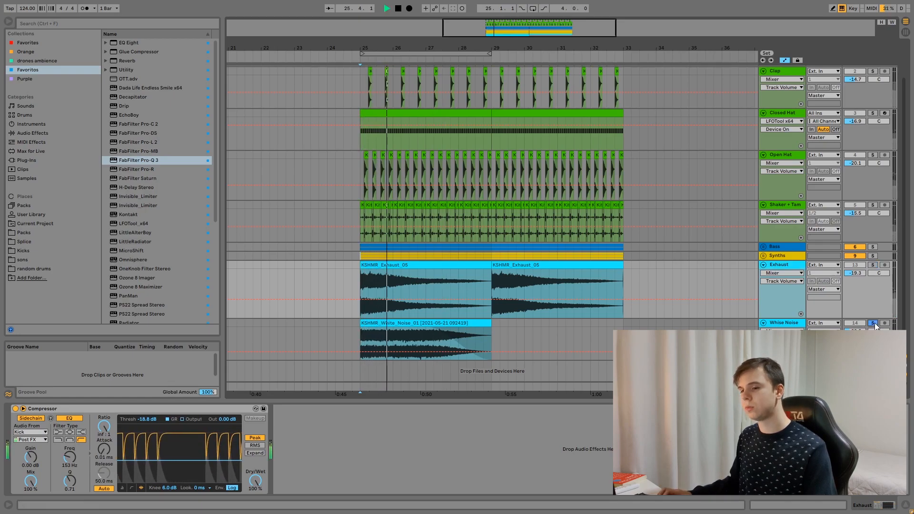